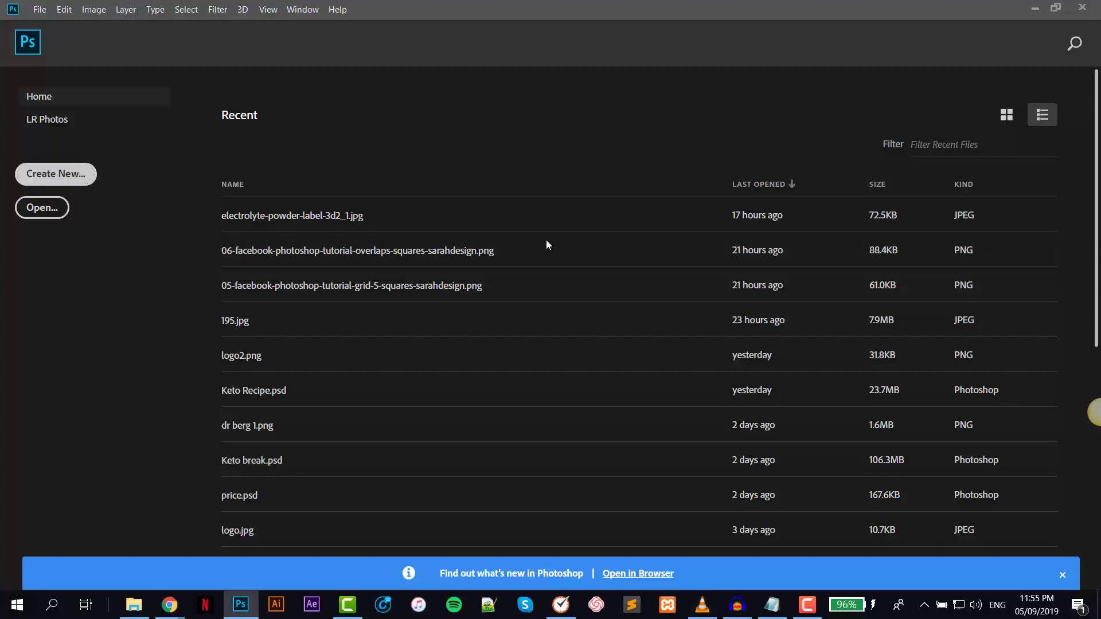
Create a white 4395 × 1080 px, 300 ppi document for the carousel banner.
click(50, 181)
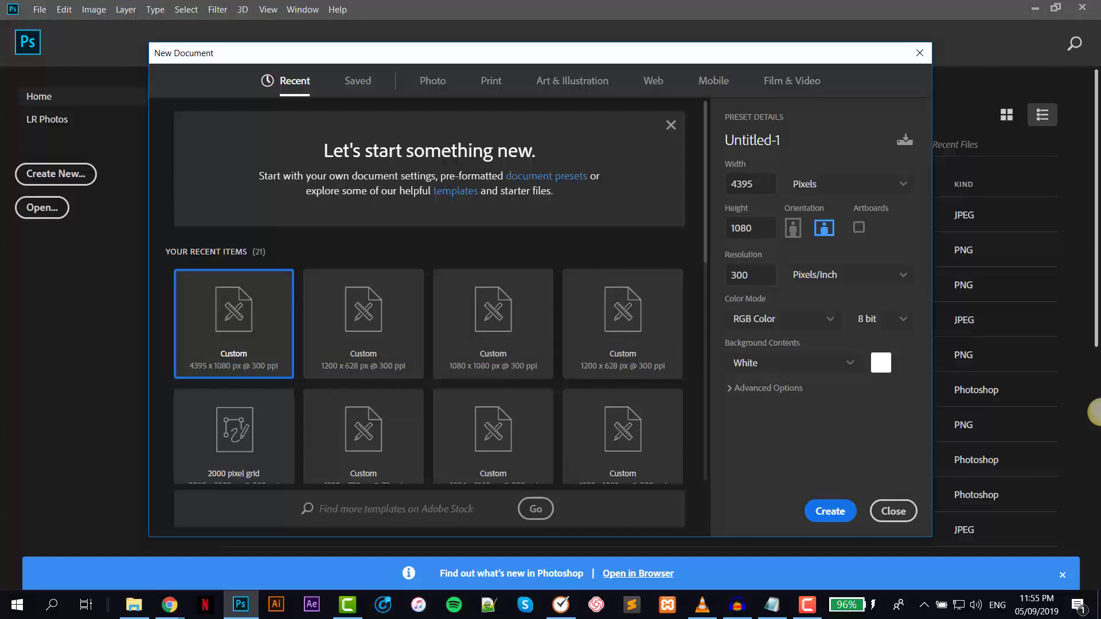
double_click(760, 188)
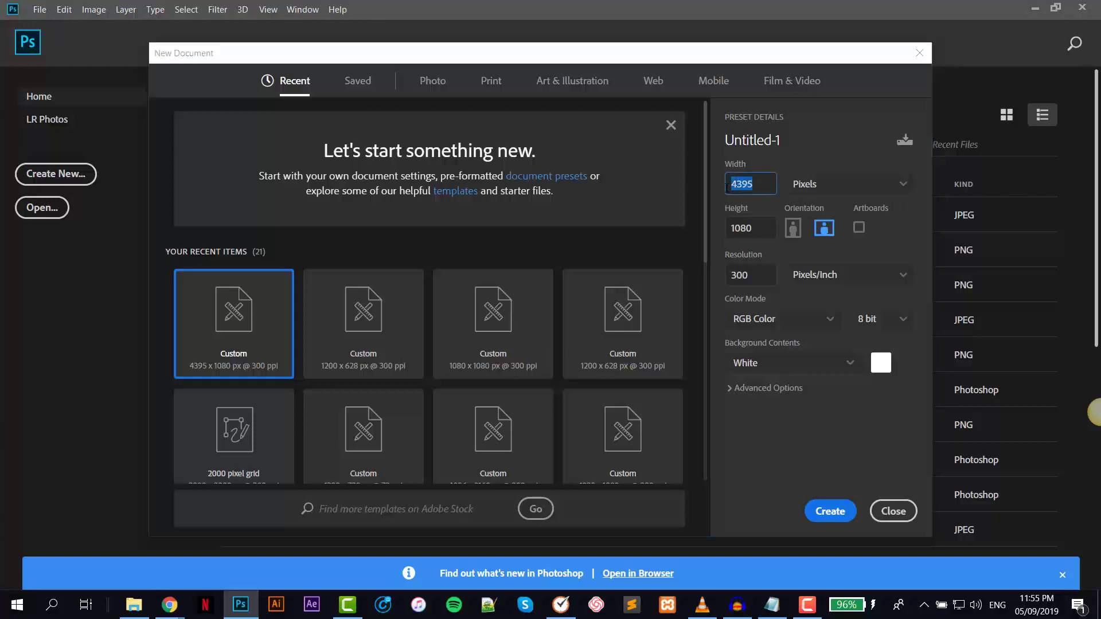
double_click(768, 228)
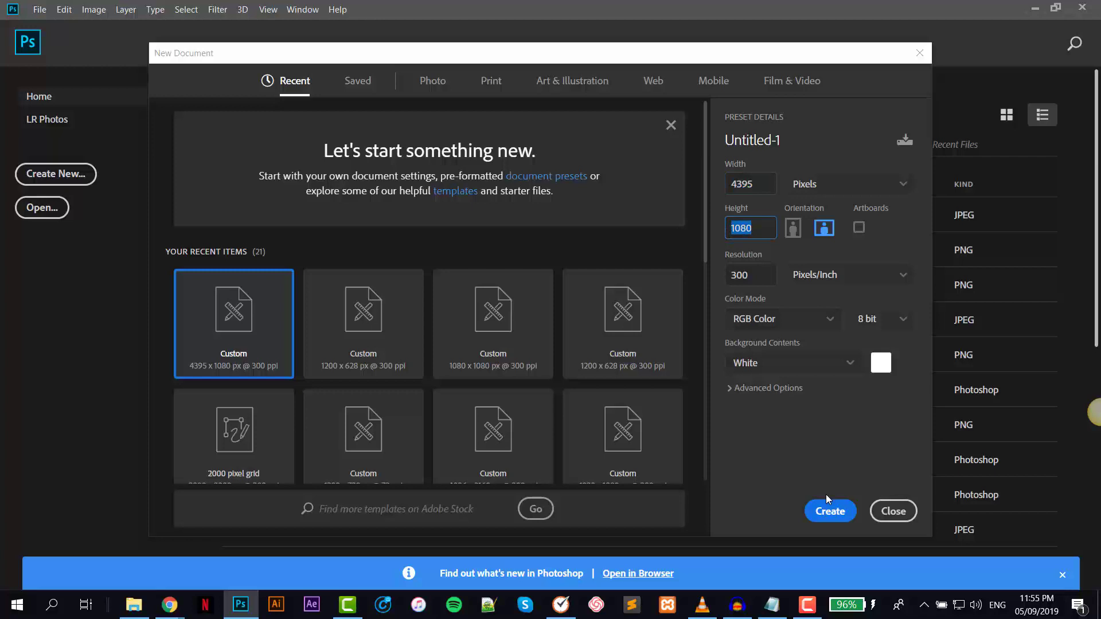
click(830, 511)
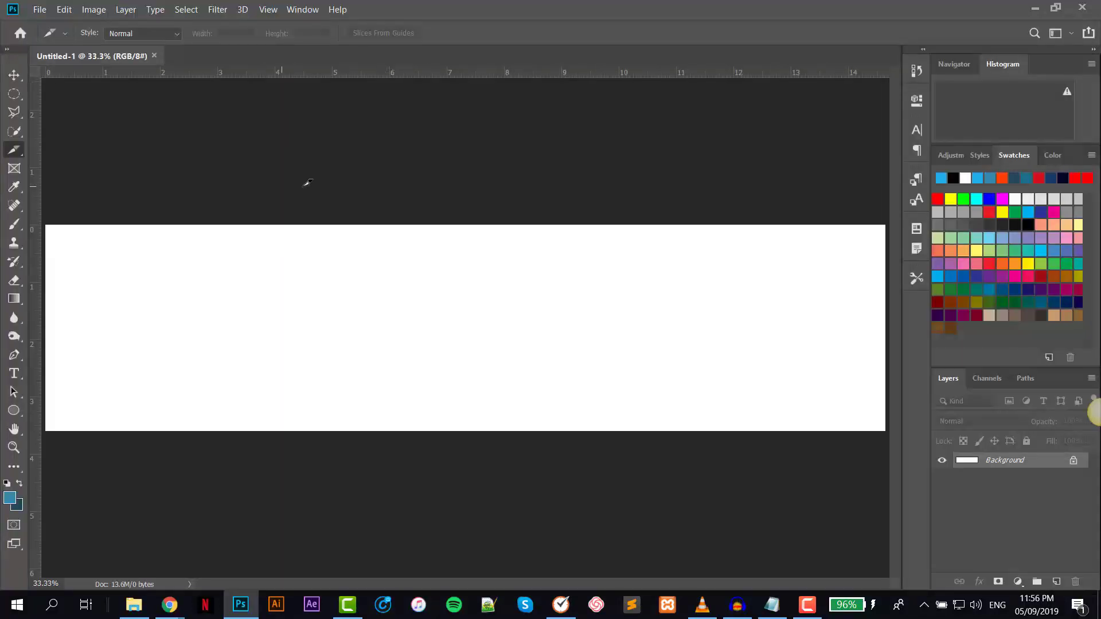
click(269, 11)
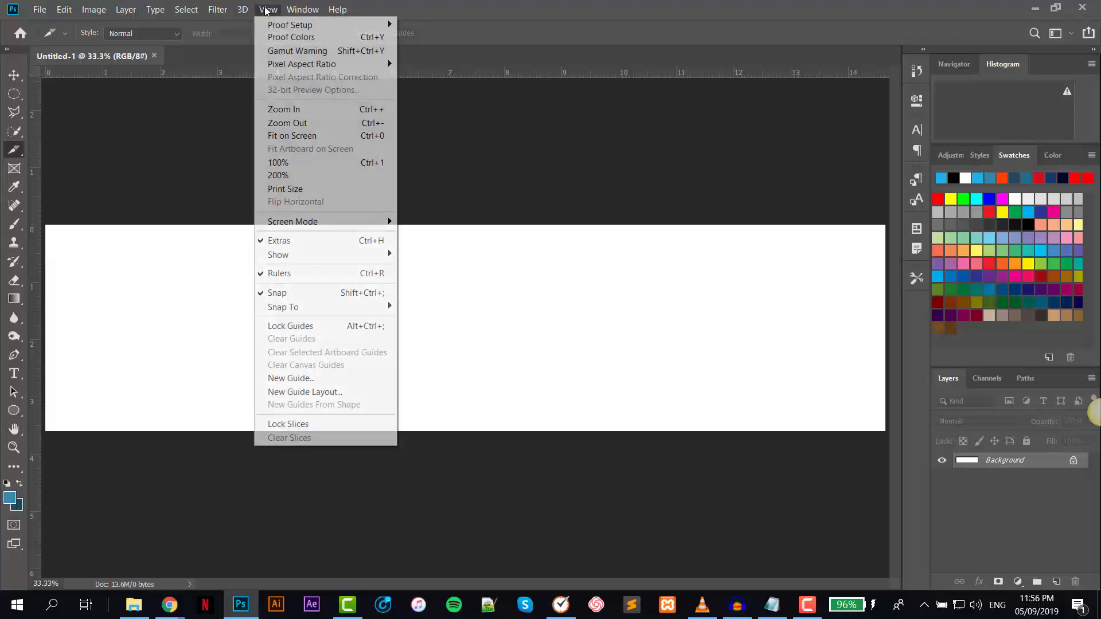
Apply a guide layout of 4 columns, 1080 px wide, with 25 px gutters.
click(311, 392)
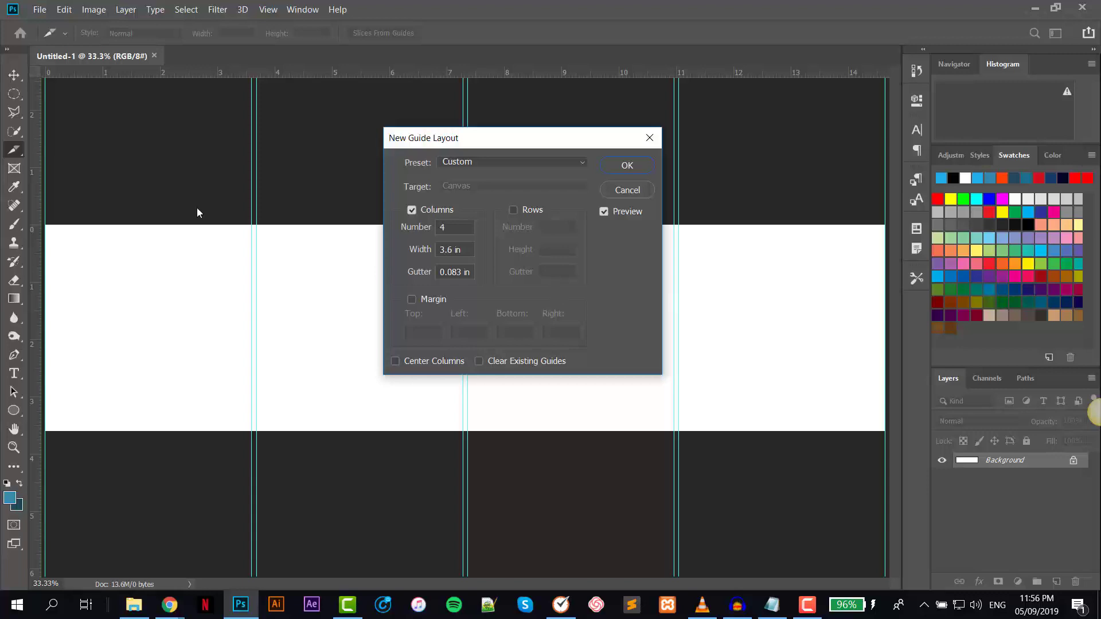
click(449, 228)
drag(457, 249, 440, 255)
text(1080)
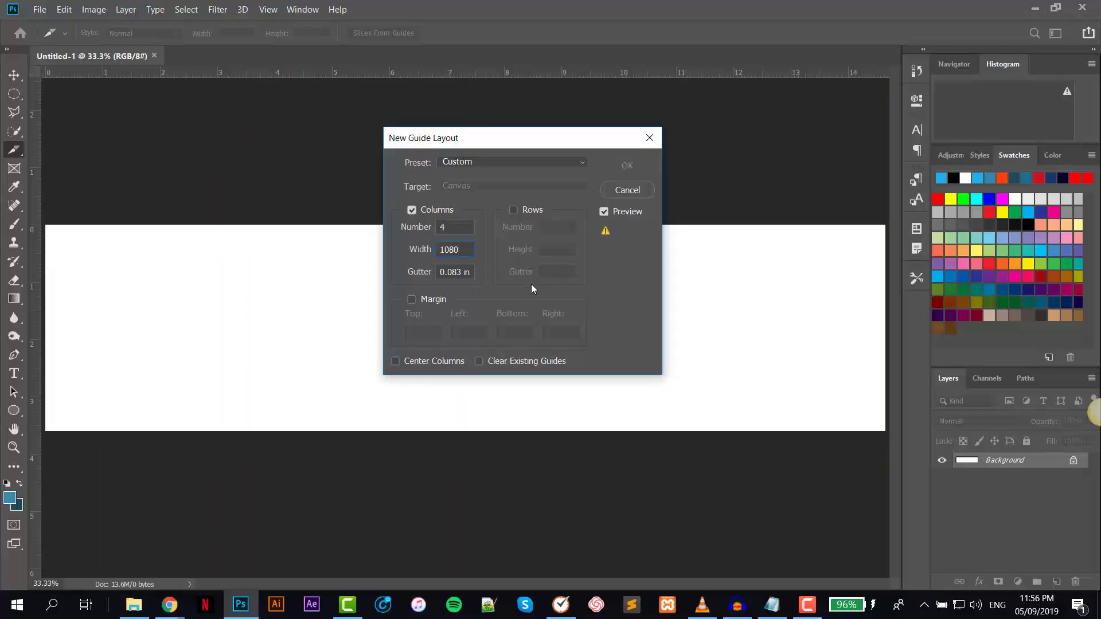
text( px)
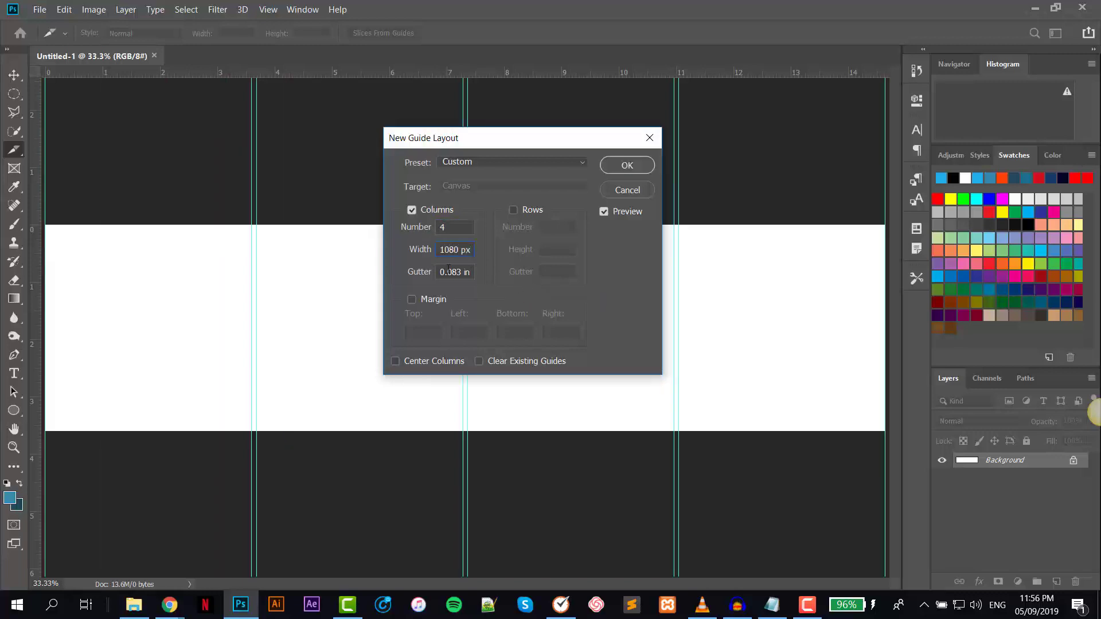
click(447, 270)
double_click(455, 273)
text(25)
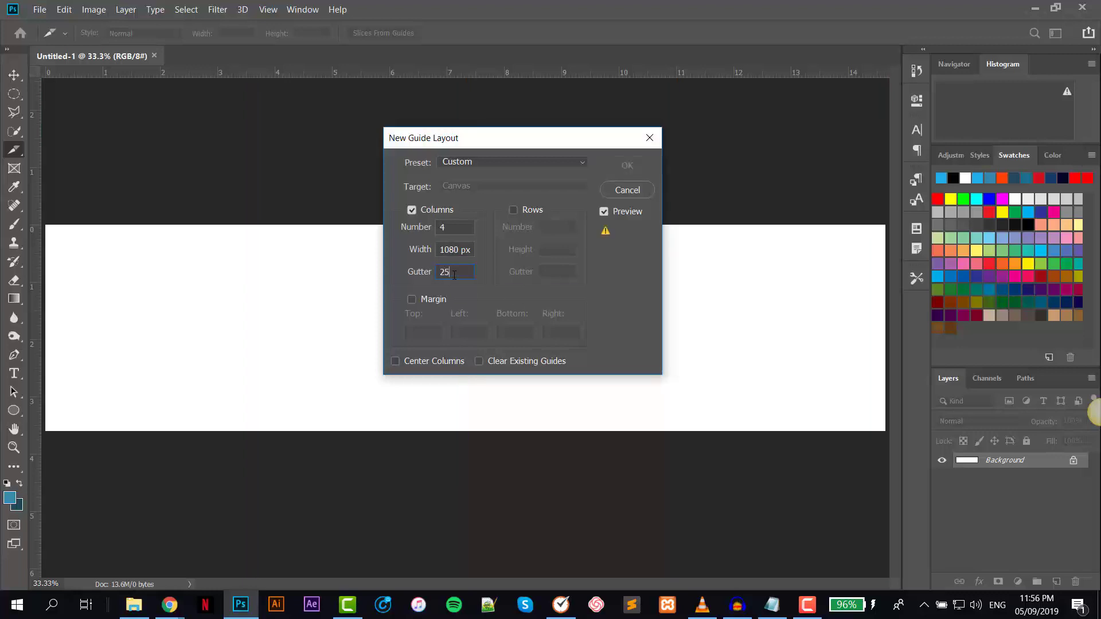
text( px)
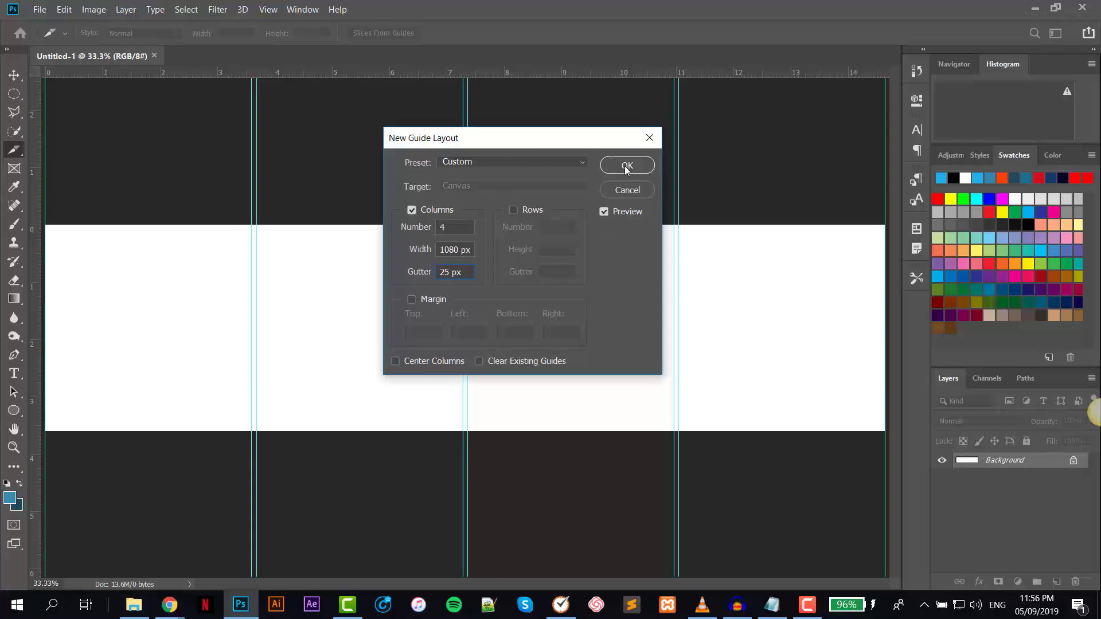
click(627, 166)
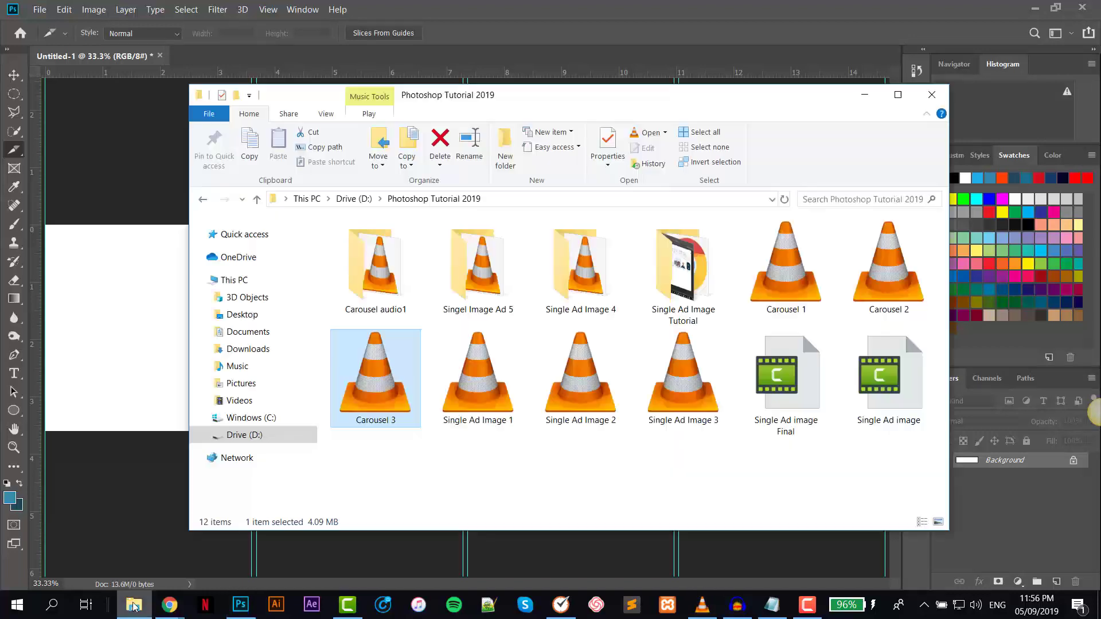
Place pexels-photo-2291874 from the electrolyte folder over the banner's right columns.
click(243, 434)
double_click(811, 258)
click(373, 293)
double_click(372, 292)
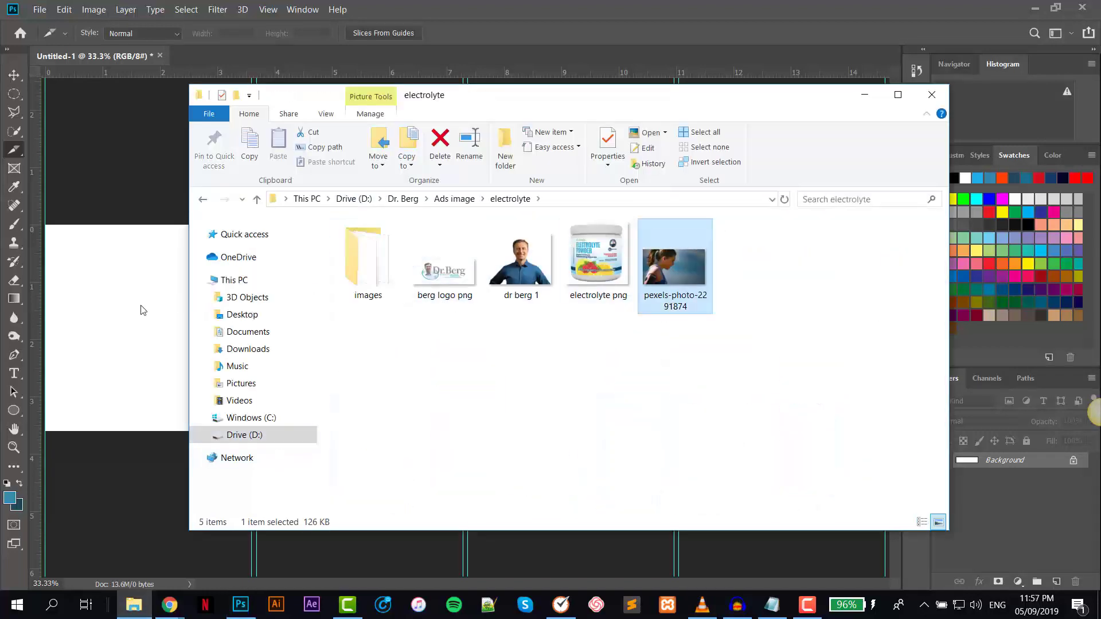
drag(676, 333, 140, 310)
drag(726, 251, 774, 196)
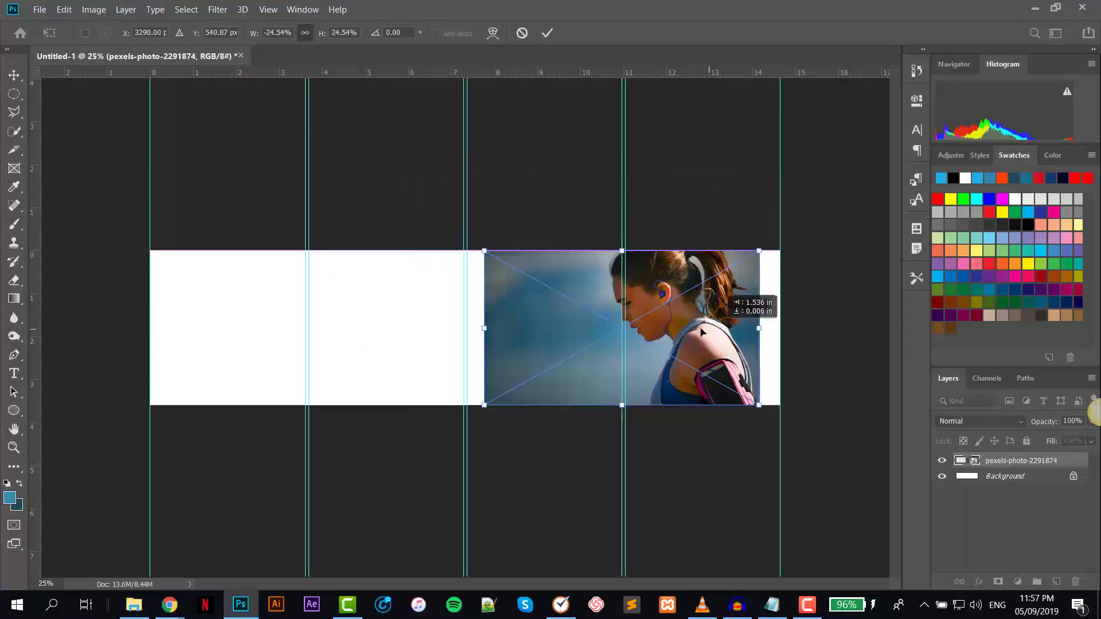
key(Return)
click(93, 9)
Brighten the runner photo with Brightness/Contrast.
click(275, 41)
drag(706, 207, 738, 207)
text(9)
key(Return)
Content-aware fill the empty left area of the banner with matching blue.
right_click(14, 93)
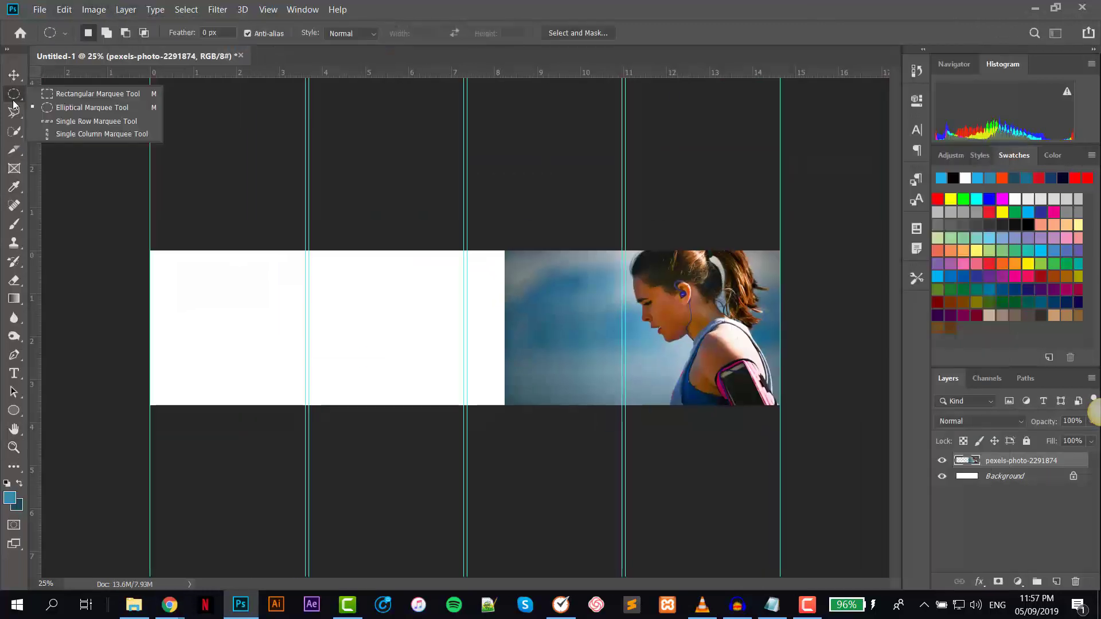
click(86, 93)
drag(152, 251, 504, 405)
right_click(437, 288)
click(464, 462)
key(ctrl+d)
Draw a blue gradient on a new layer, fading across the left banner.
key(ctrl+shift+alt+n)
key(g)
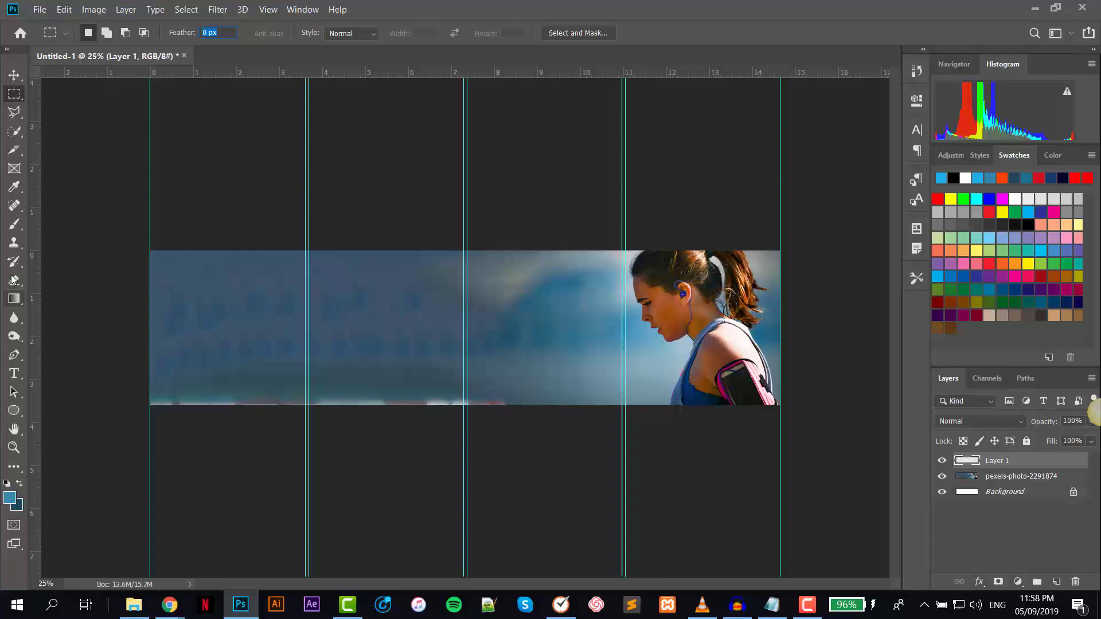
drag(258, 344, 547, 423)
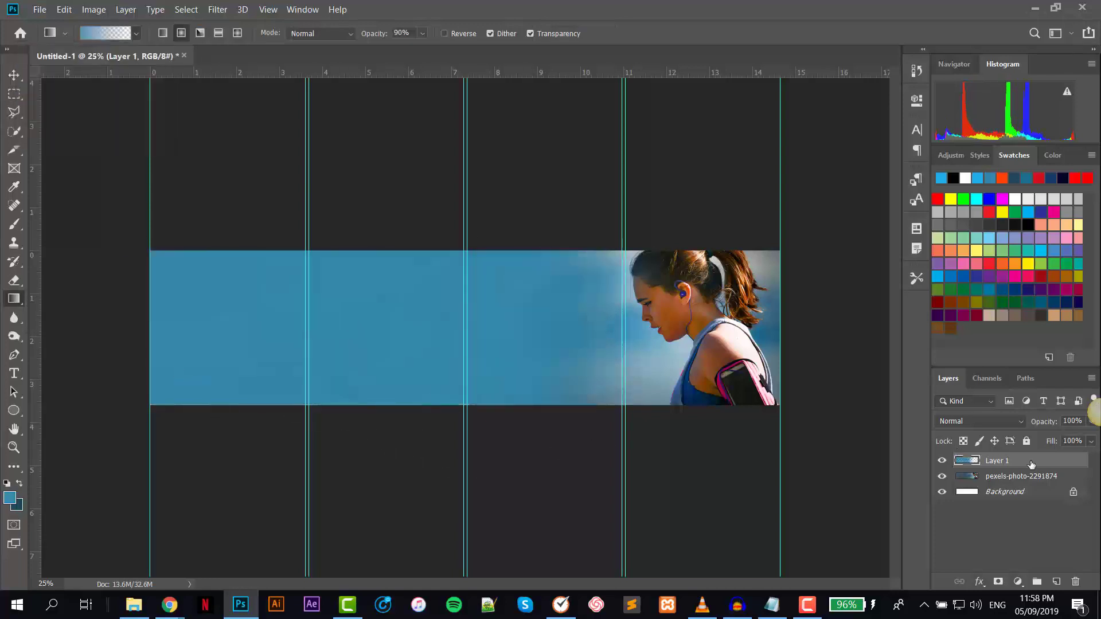
click(1021, 476)
key(ctrl+t)
Place the electrolyte tub image into the banner's left part.
click(134, 604)
drag(597, 258, 609, 296)
mouse_move(465, 311)
mouse_down()
mouse_move(224, 301)
mouse_move(258, 306)
mouse_up()
Shrink and tilt the first tub, then add a second tilted tub in the middle.
drag(370, 288, 378, 332)
key(Return)
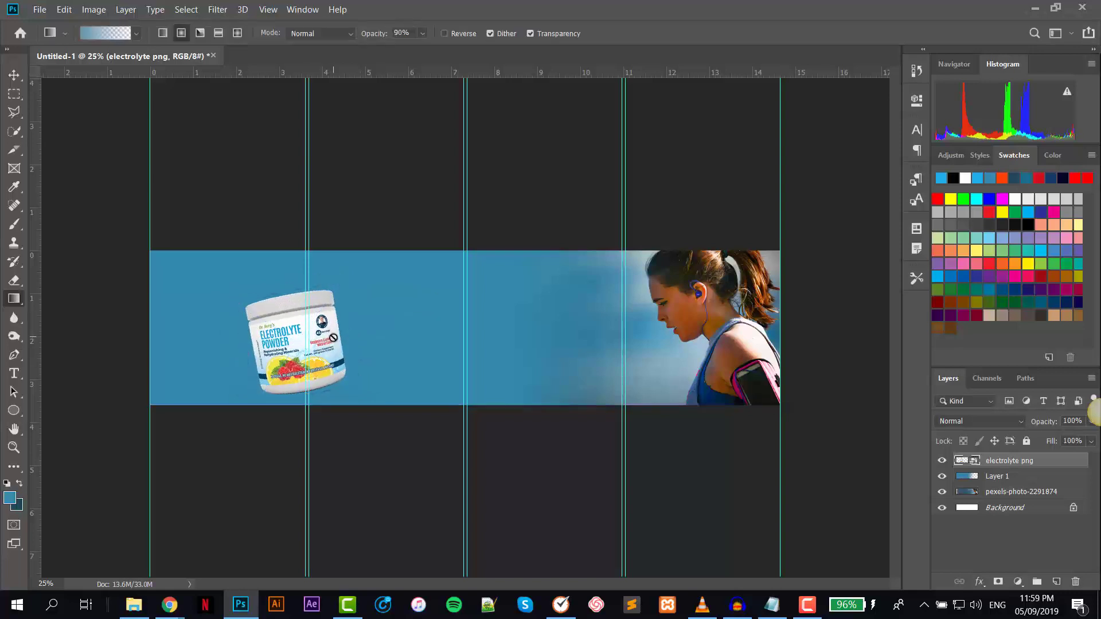
click(133, 605)
drag(597, 258, 482, 327)
mouse_move(413, 267)
mouse_down()
mouse_move(526, 264)
mouse_move(535, 273)
mouse_up()
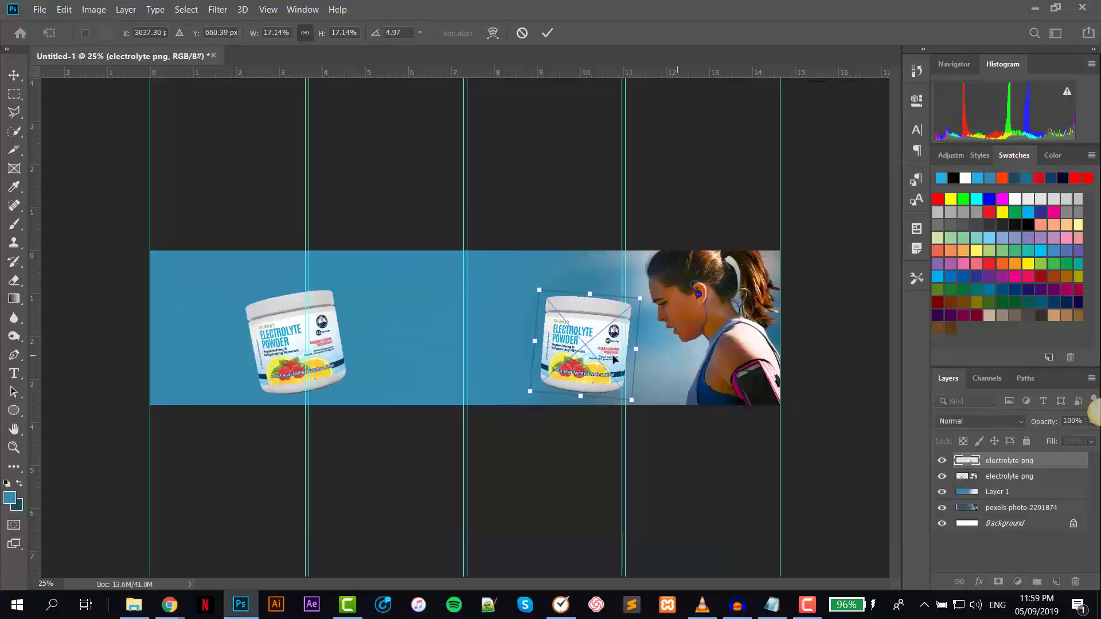
drag(641, 421, 633, 444)
drag(615, 330, 500, 372)
key(Return)
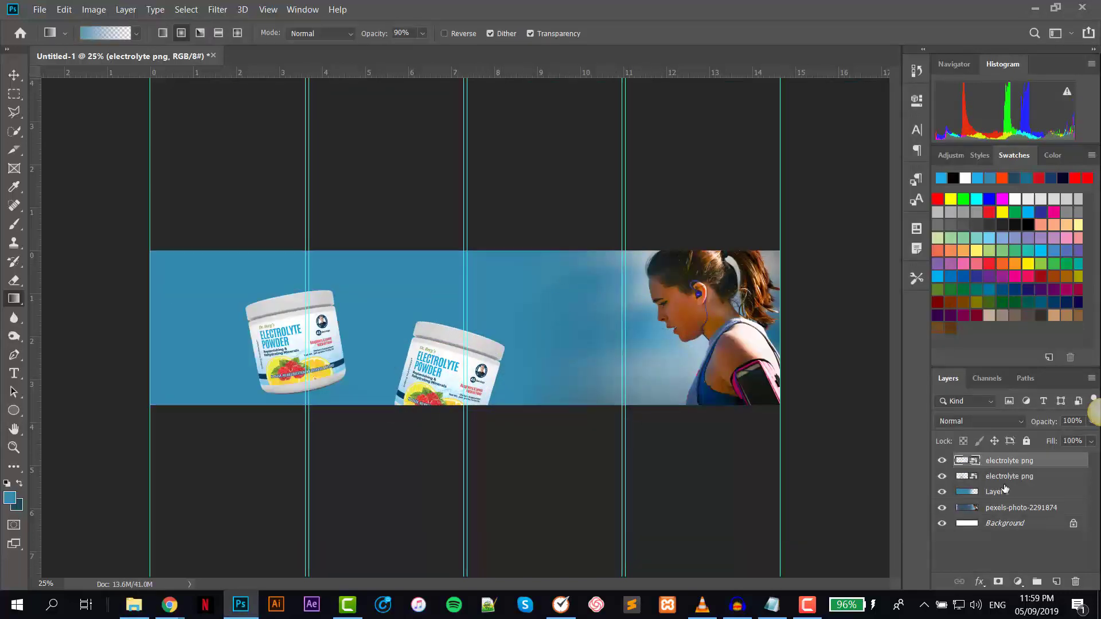
Move the first tub to the left edge and place Dr. Berg beside it.
click(1009, 475)
drag(292, 345, 197, 348)
click(134, 605)
drag(521, 263, 129, 344)
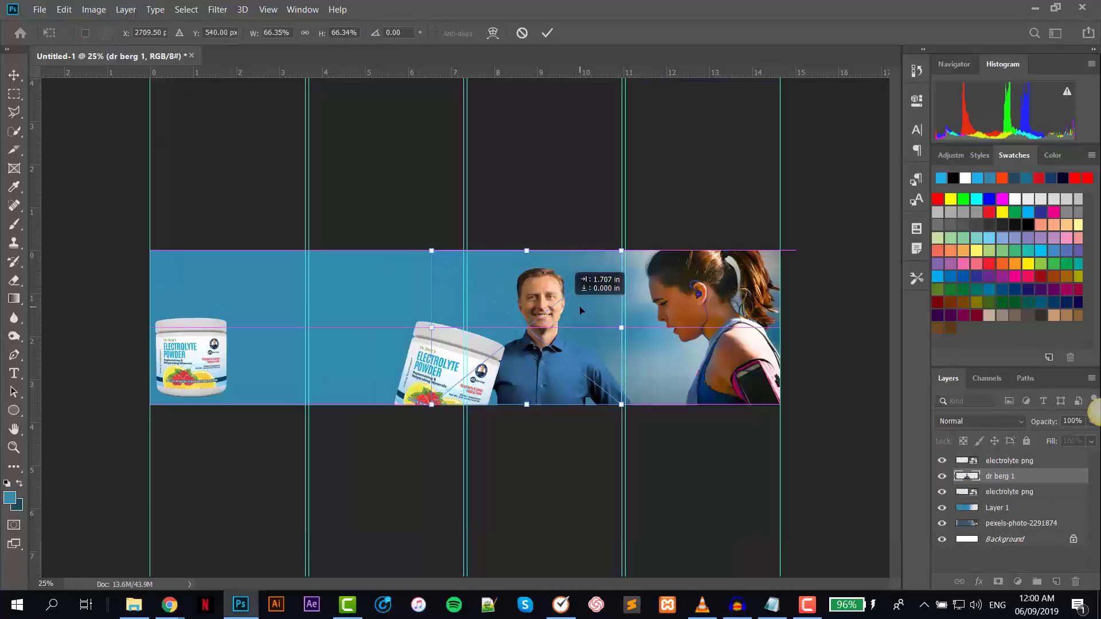
mouse_move(517, 319)
mouse_down()
mouse_move(349, 297)
mouse_move(308, 313)
mouse_up()
Paste the headline from the notes in a condensed bold font, shrunk at left.
key(Return)
click(771, 605)
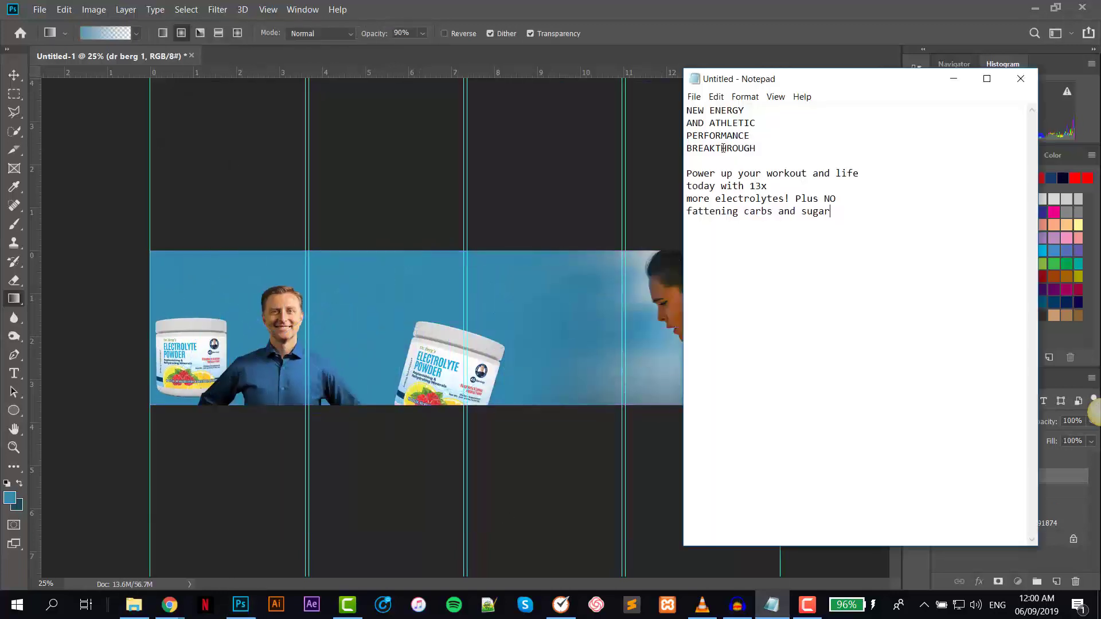
drag(686, 105, 756, 154)
key(ctrl+c)
click(293, 273)
key(ctrl+v)
click(207, 33)
click(172, 361)
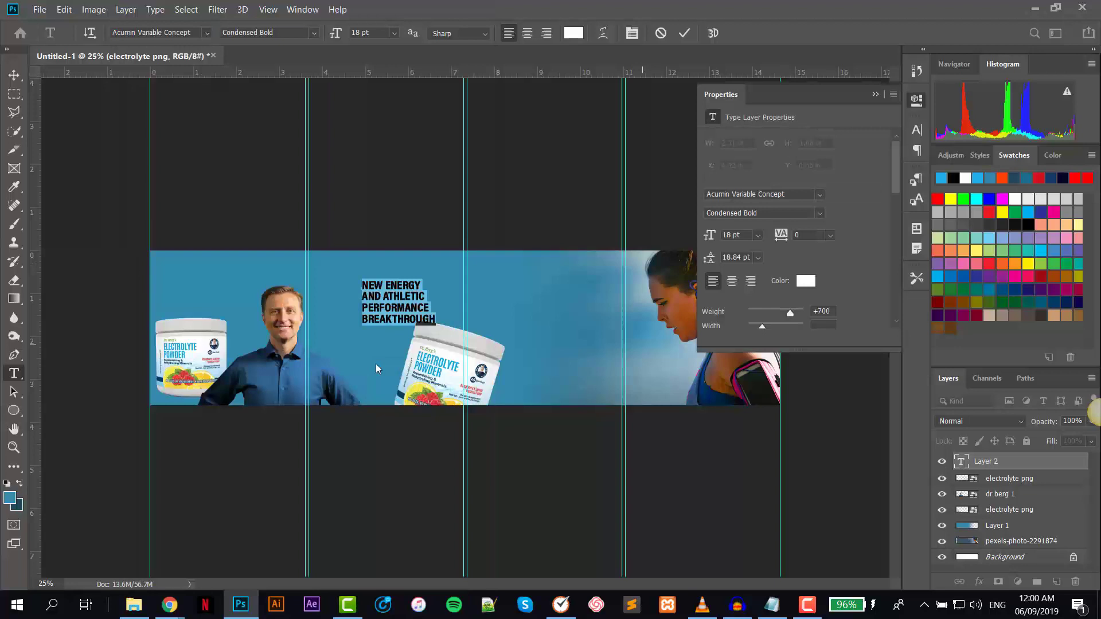
key(ctrl+t)
drag(421, 301, 203, 288)
key(Return)
Add the two-line Power up your workout tagline to the right of Dr. Berg.
key(t)
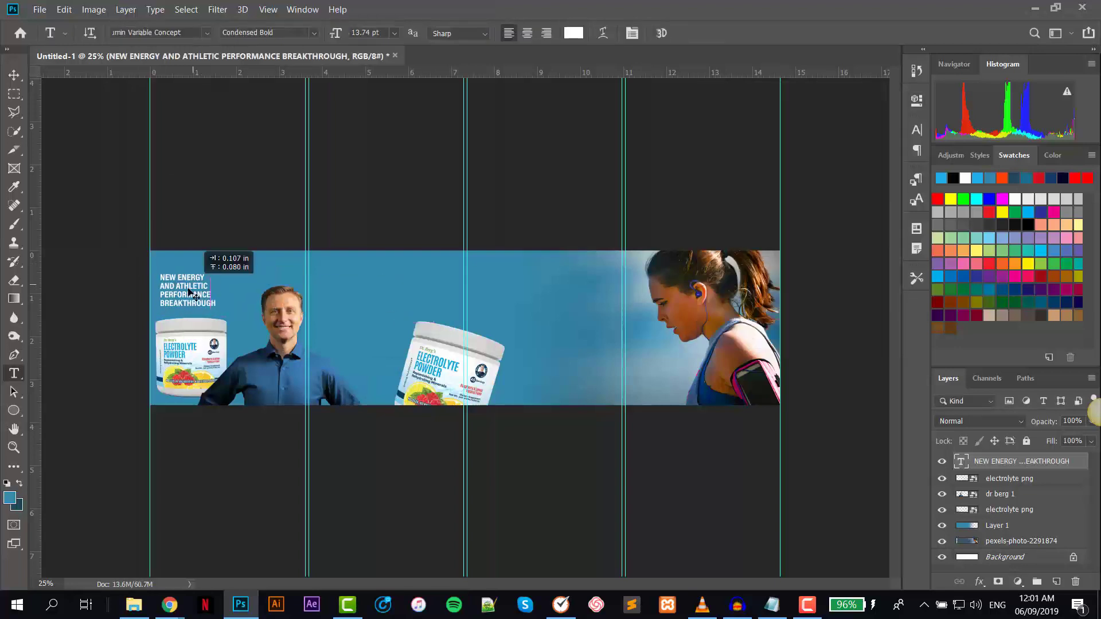
click(772, 605)
click(320, 300)
key(ctrl+v)
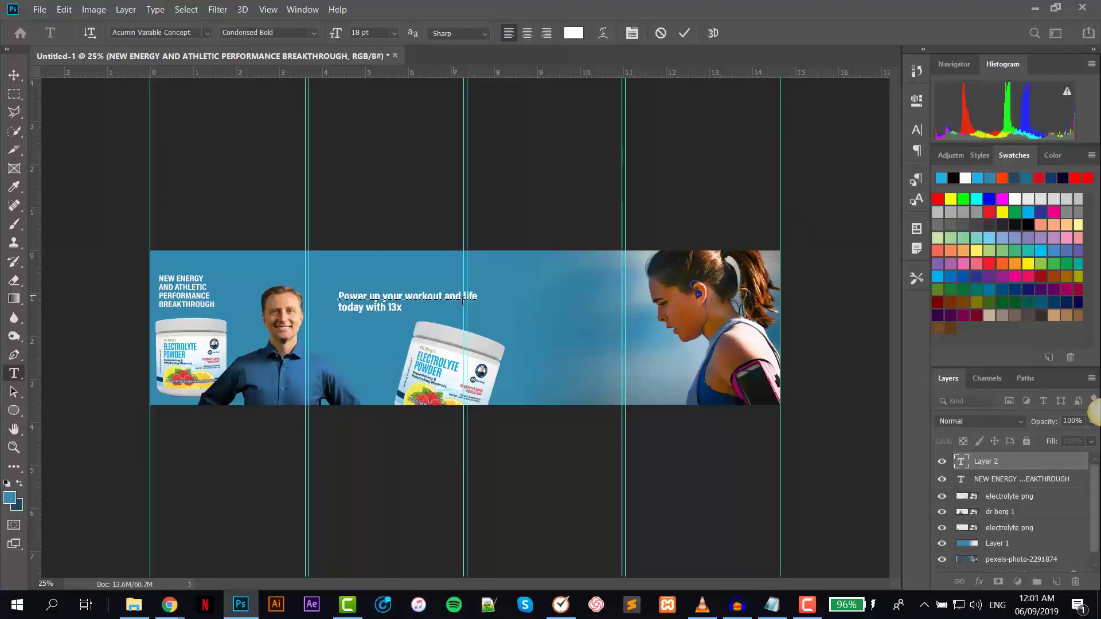
key(Return)
key(ctrl+Return)
key(ctrl+t)
drag(356, 305, 377, 336)
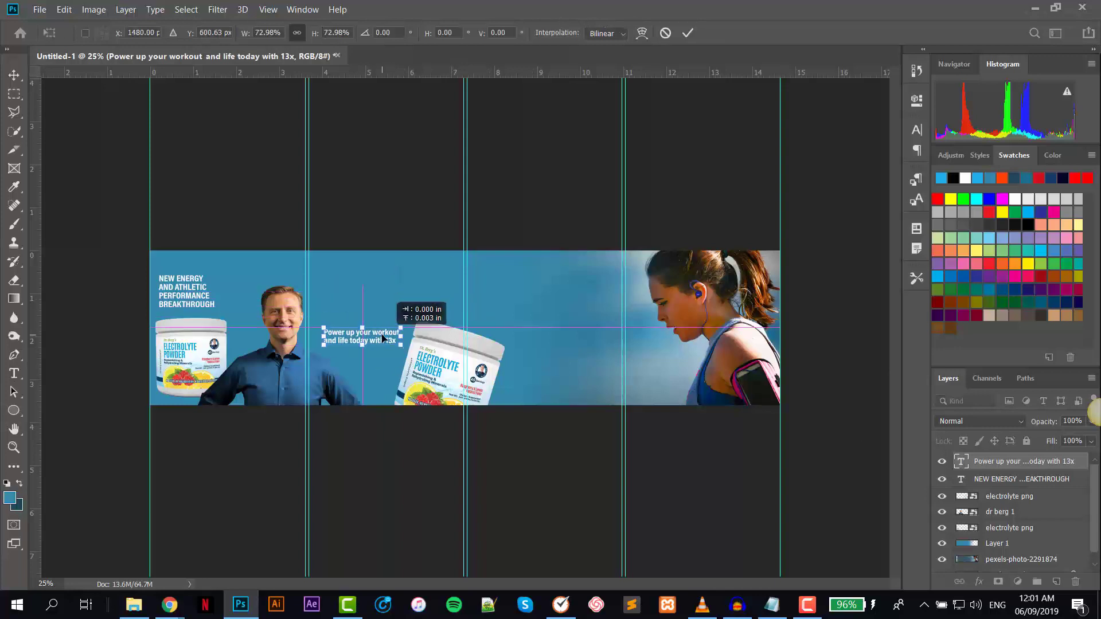
key(Return)
Add the More electrolytes sentence as four lines toward the lower middle.
key(t)
click(772, 605)
click(489, 293)
key(ctrl+v)
key(Return)
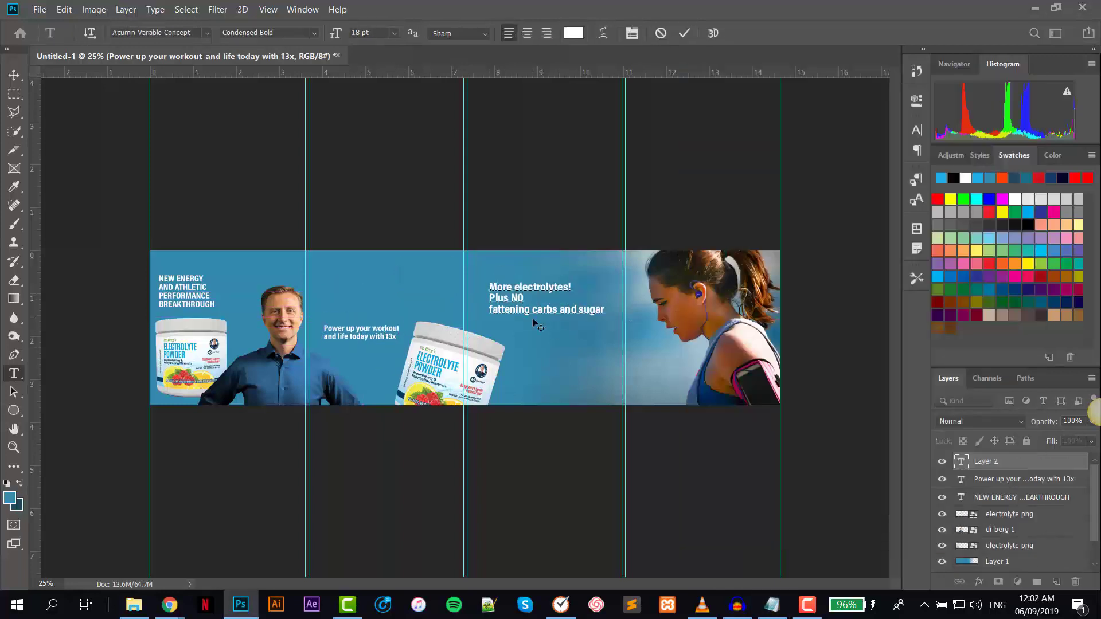
key(Return)
key(ctrl+Return)
key(ctrl+t)
mouse_move(541, 310)
mouse_down()
mouse_move(593, 373)
mouse_move(573, 385)
mouse_up()
key(Return)
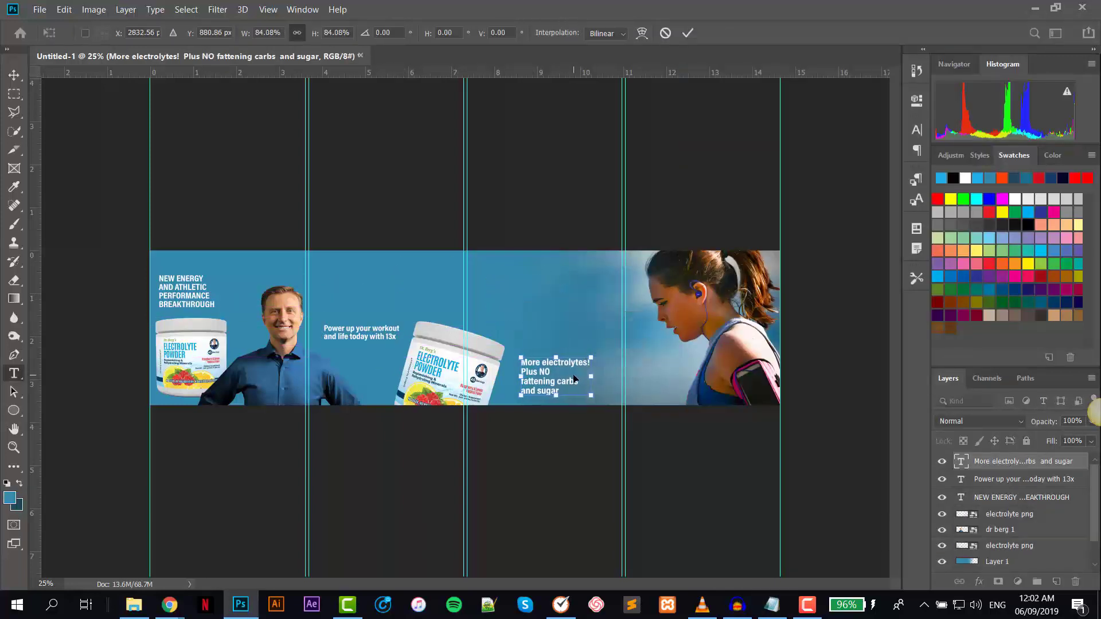
click(134, 605)
mouse_move(170, 605)
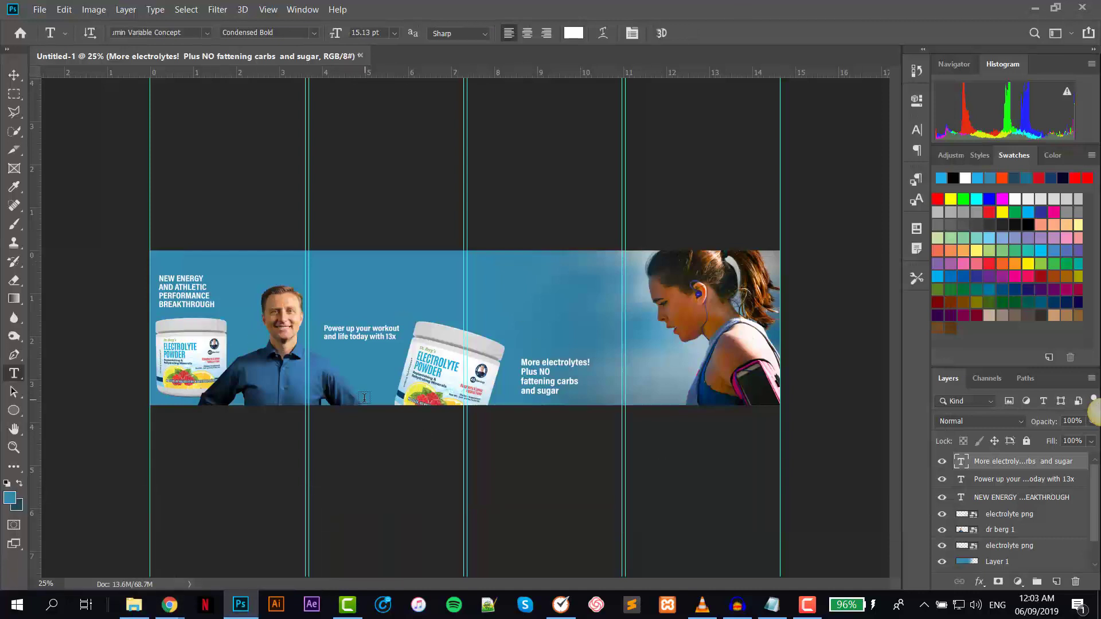
Rotate the second electrolyte jar upright and move it lower.
ctrl+click(362, 395)
key(ctrl+t)
drag(465, 362, 495, 320)
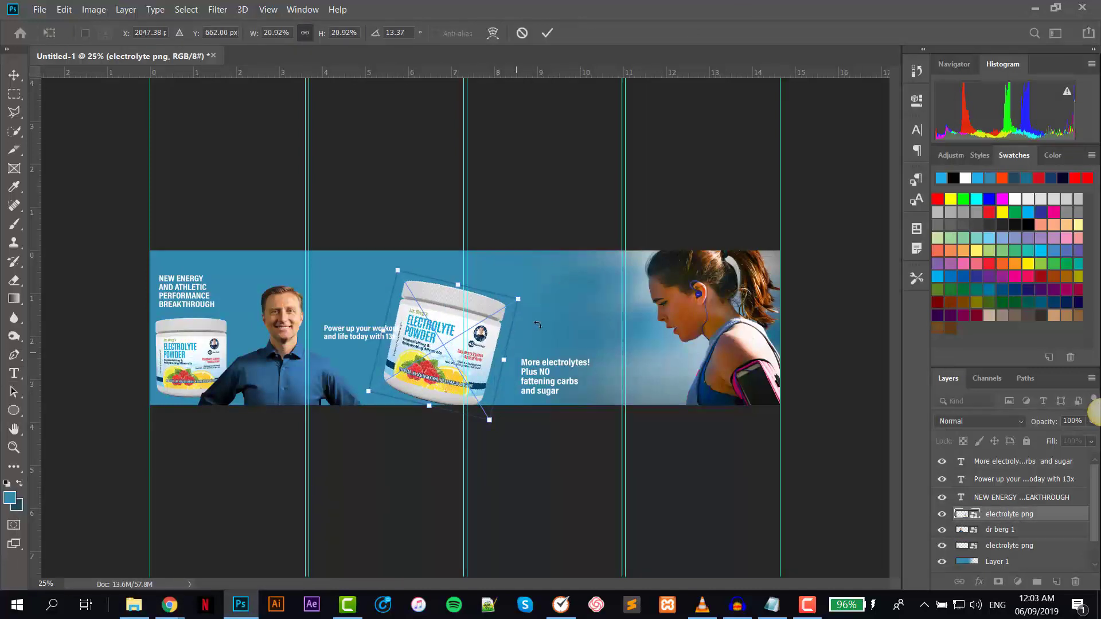
key(Escape)
Move the More electrolytes text to the top of the third card.
key(t)
drag(560, 379, 578, 292)
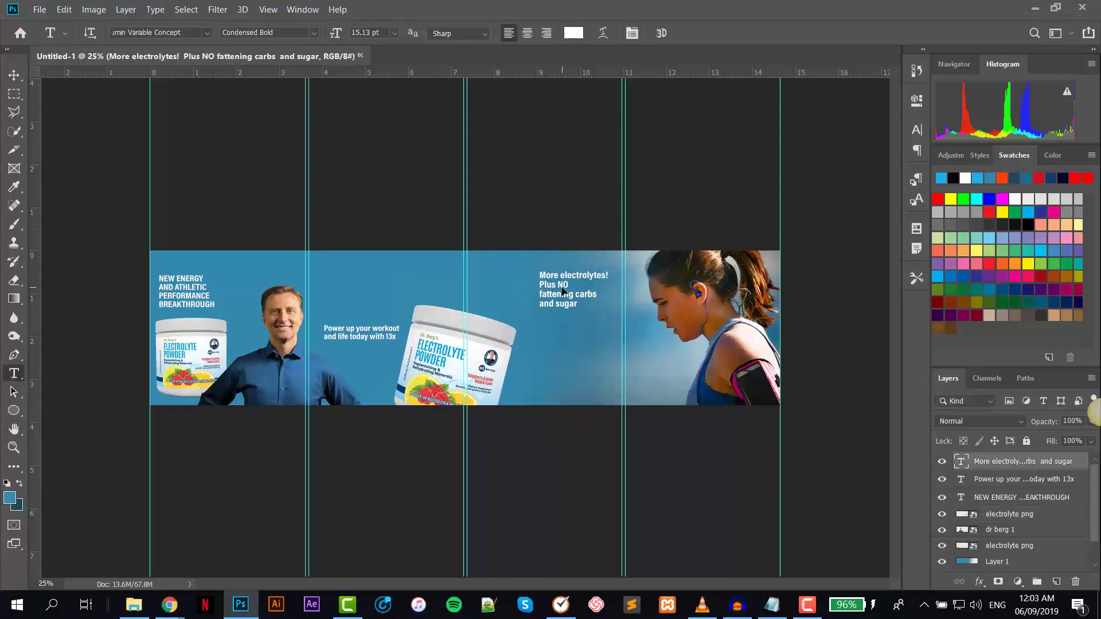
click(292, 268)
key(ctrl+v)
drag(361, 273, 298, 282)
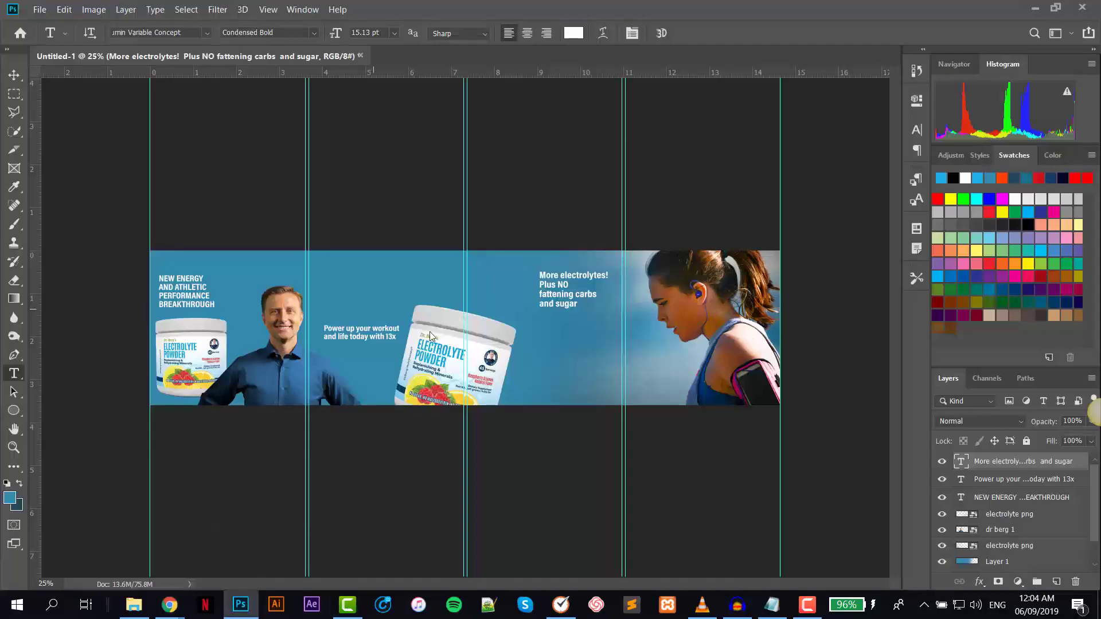
Add the $37.62 price text in the second card and enlarge it.
click(359, 291)
key(ctrl+v)
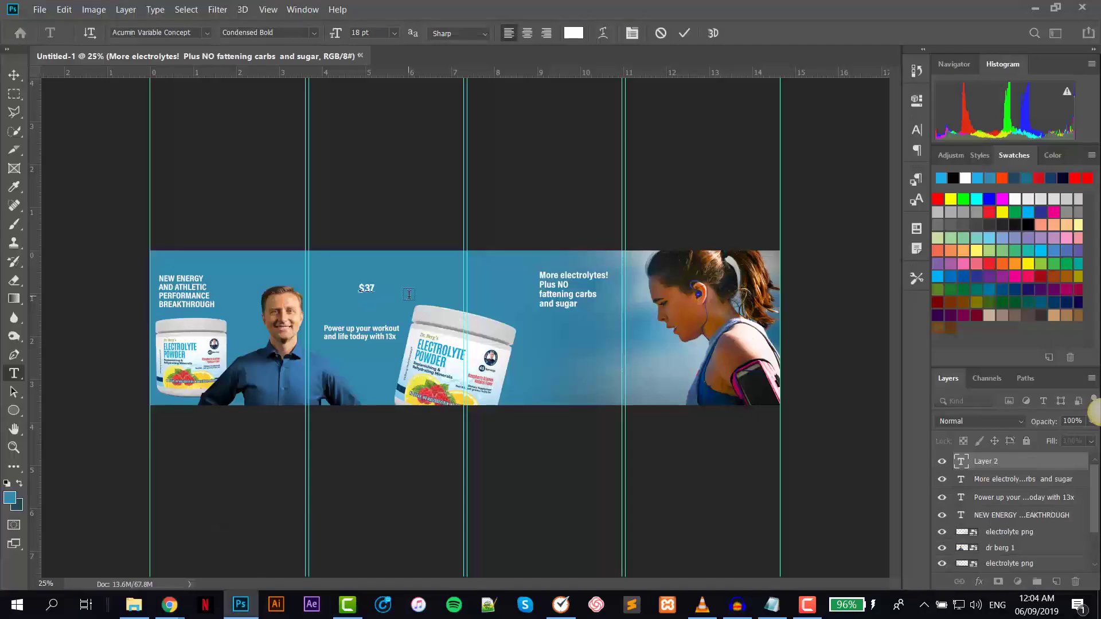
key(ctrl+t)
drag(418, 300, 349, 291)
key(Return)
Add a yellow circle on a new layer behind the price and make the price red.
key(ctrl+shift+alt+n)
click(11, 496)
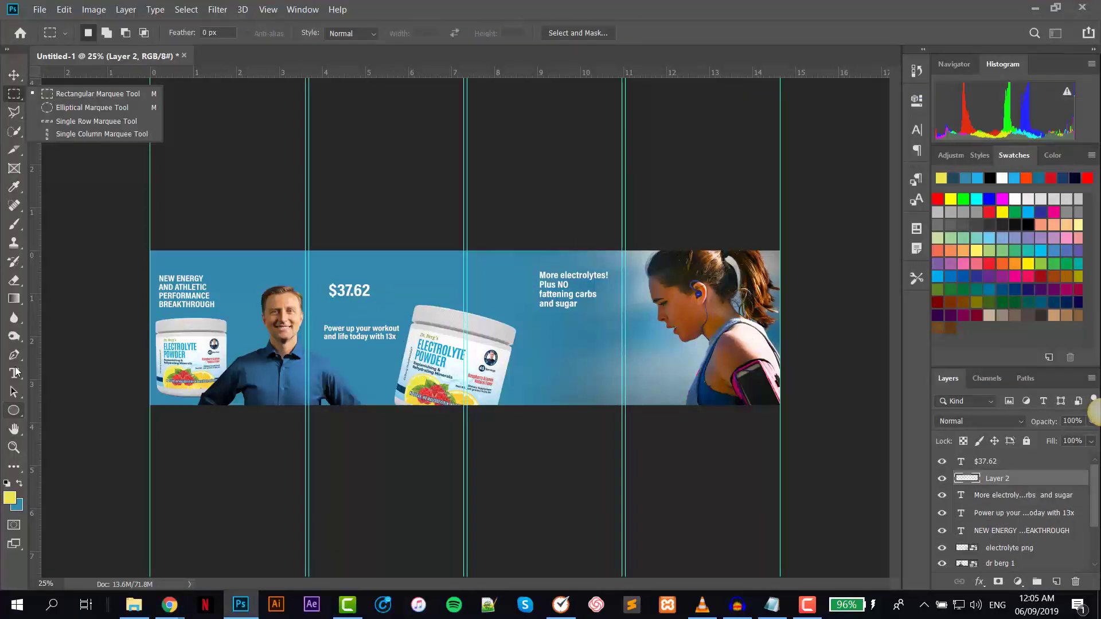
click(985, 461)
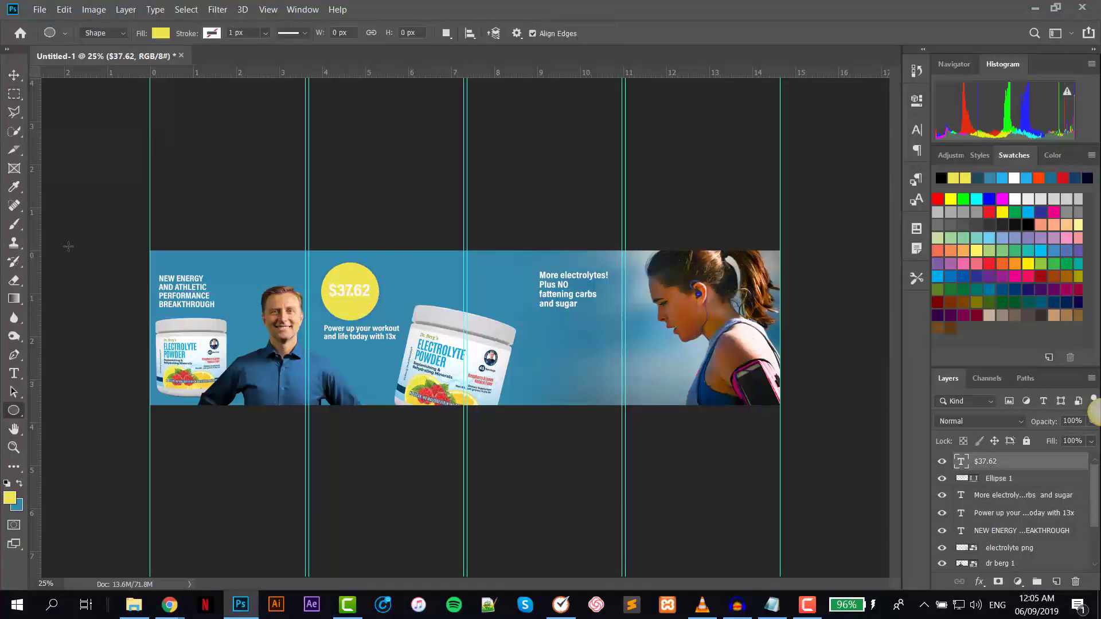
key(t)
click(573, 33)
click(405, 384)
key(Return)
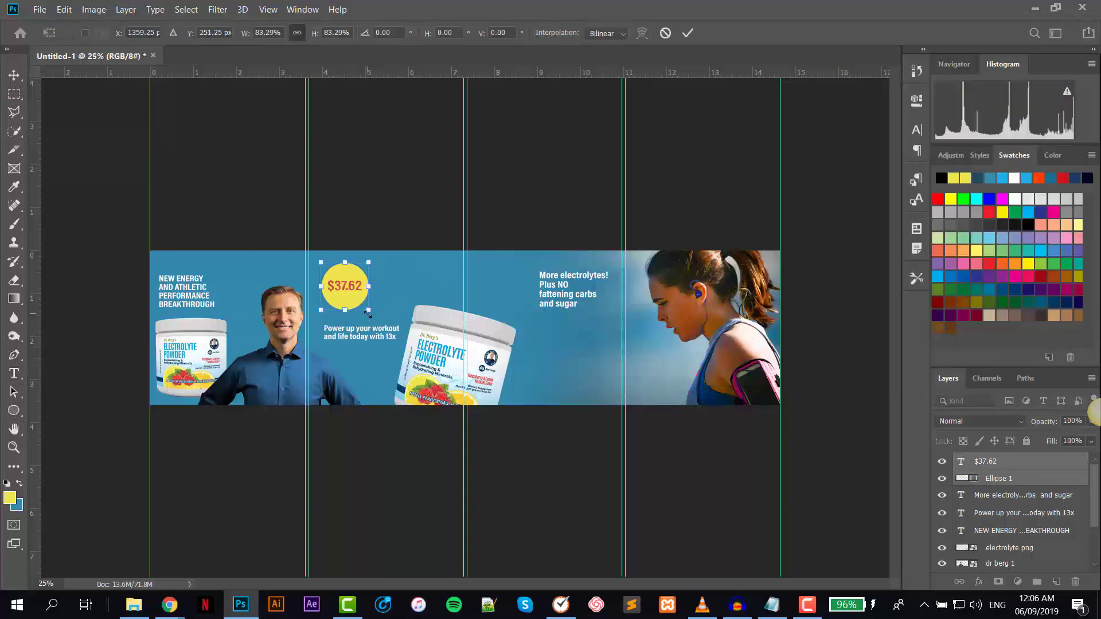
Move the Power up your workout text onto the runner's card and scale it down.
click(1024, 514)
key(ctrl+t)
drag(362, 332, 659, 360)
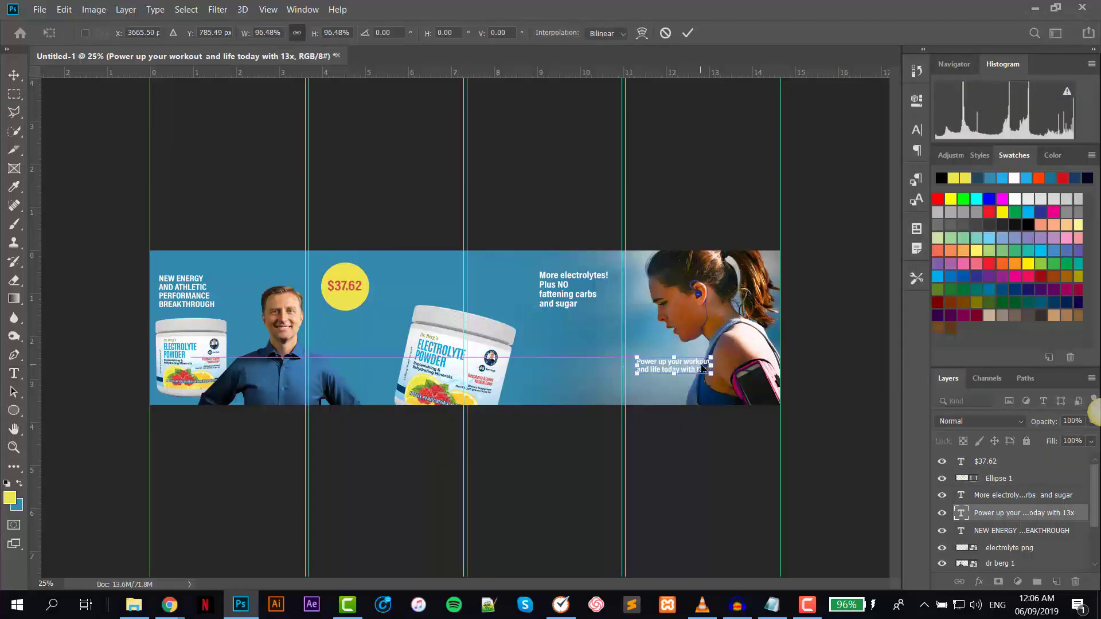
key(Return)
key(t)
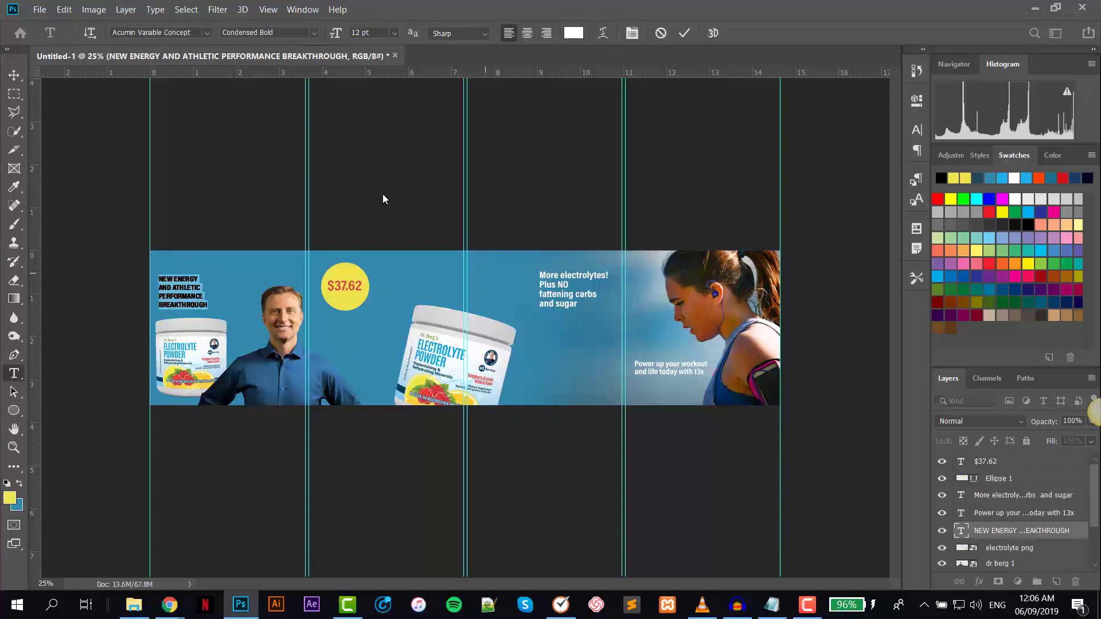
double_click(961, 513)
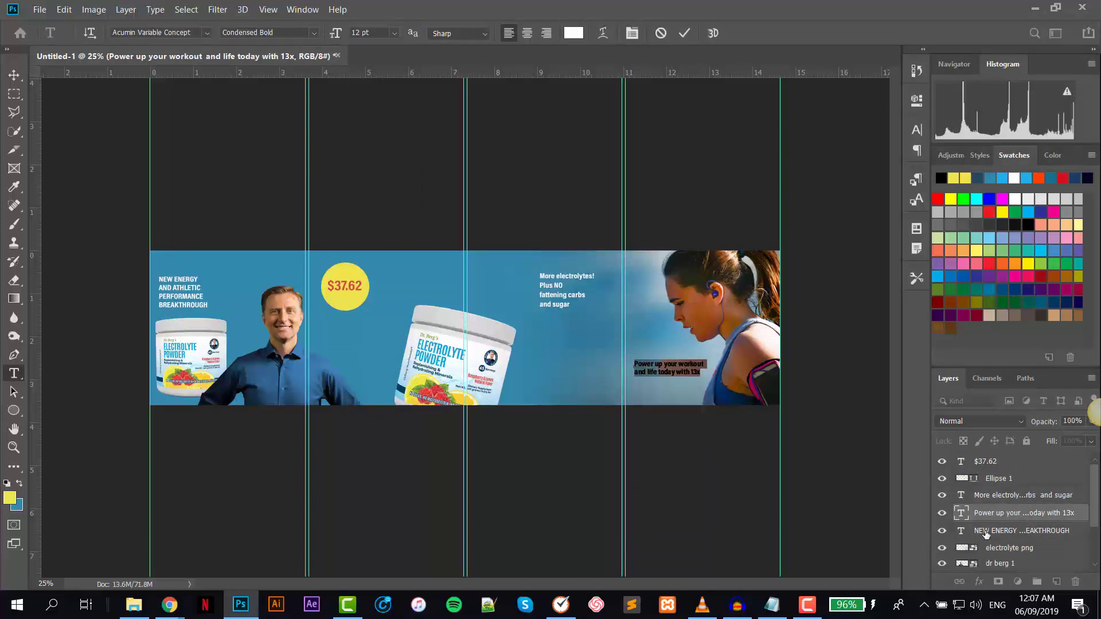
key(Escape)
key(z)
click(218, 272)
Stroke a white outline around a rectangle just inside the banner edges as its frame.
alt+click(218, 273)
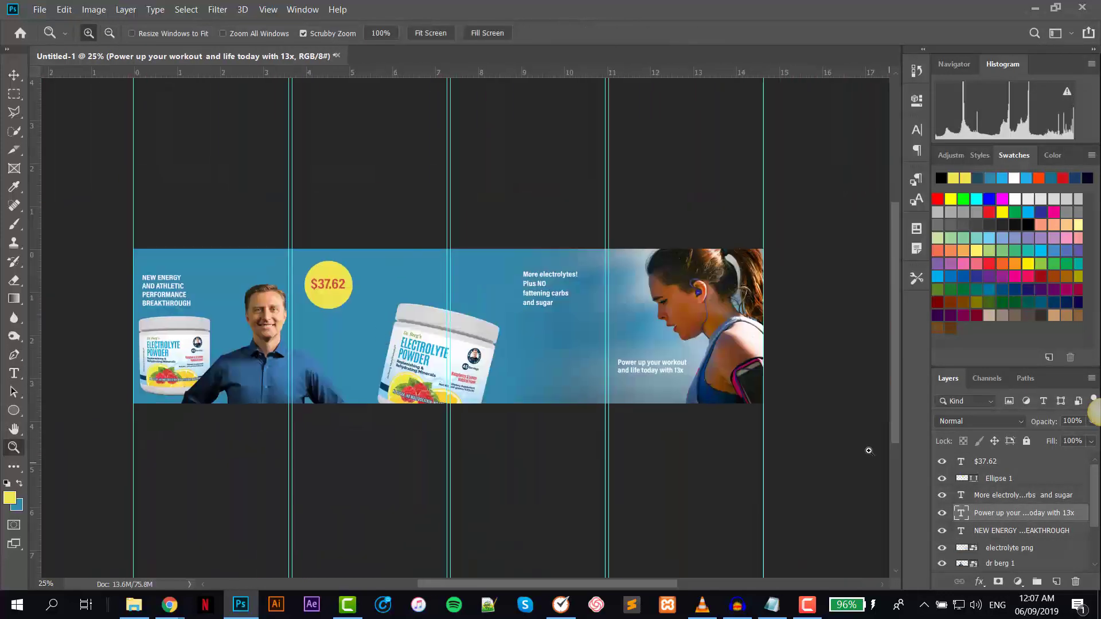
click(997, 532)
key(m)
drag(134, 257, 730, 384)
right_click(575, 319)
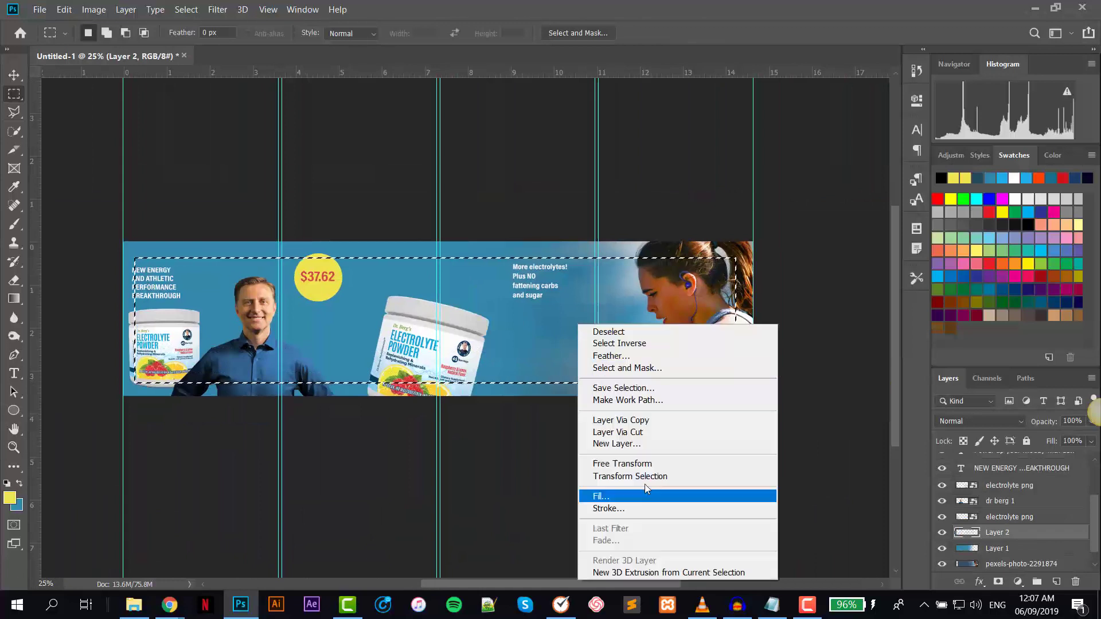
click(614, 508)
click(831, 167)
key(ctrl+t)
key(Return)
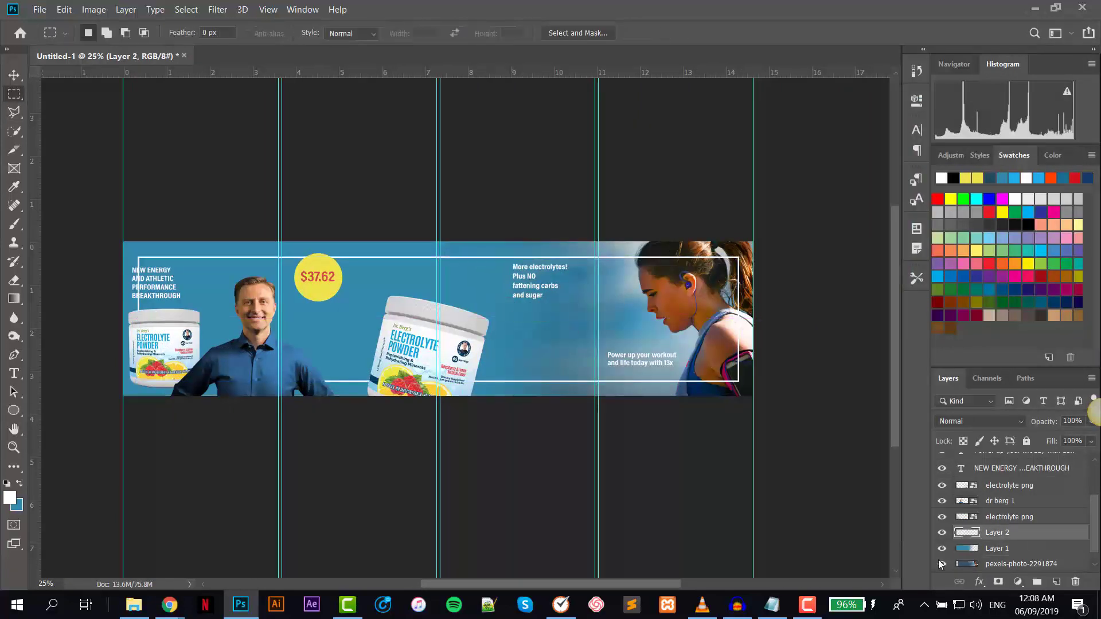
scroll(938, 559, up, 3)
click(1020, 531)
click(1019, 496)
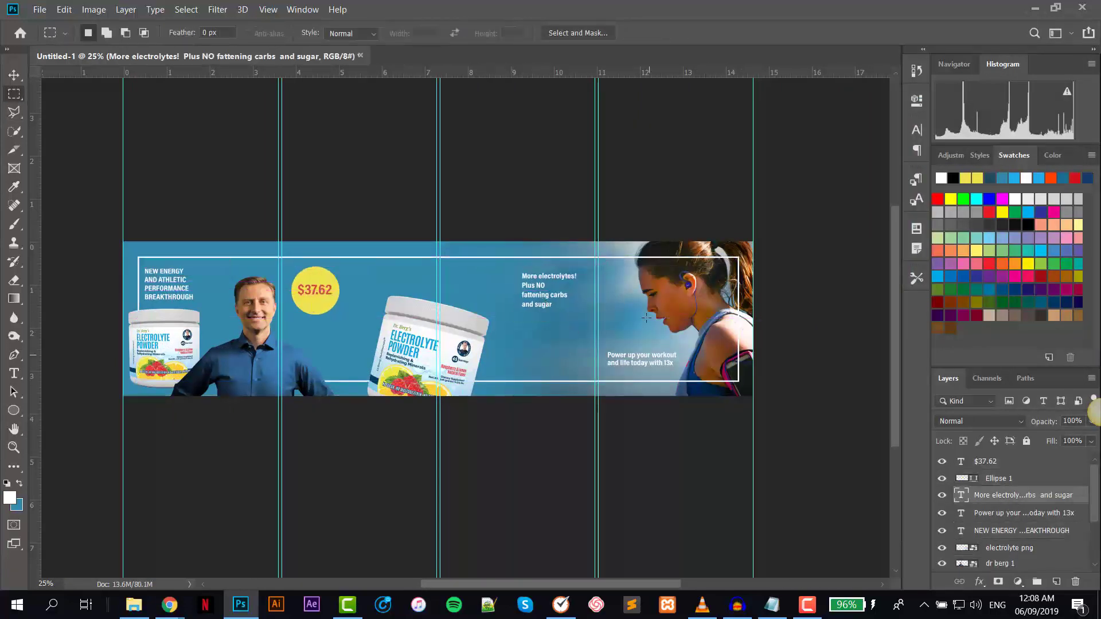
scroll(605, 337, down, 1)
scroll(671, 344, up, 1)
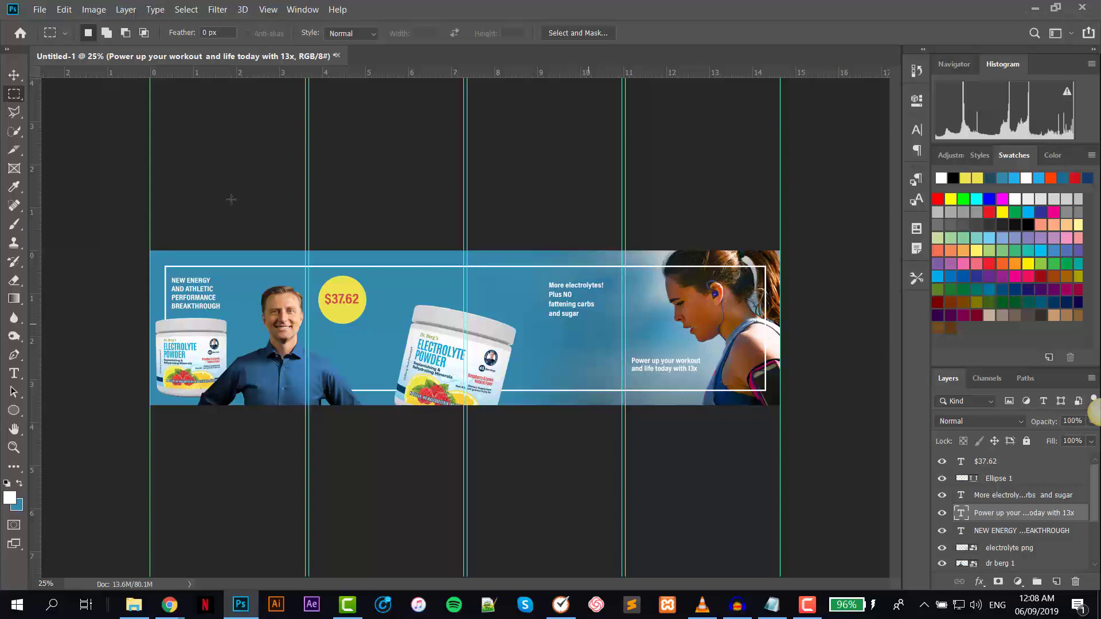
Use the Slice tool's Slices From Guides to cut the banner into four card slices.
drag(15, 148, 79, 179)
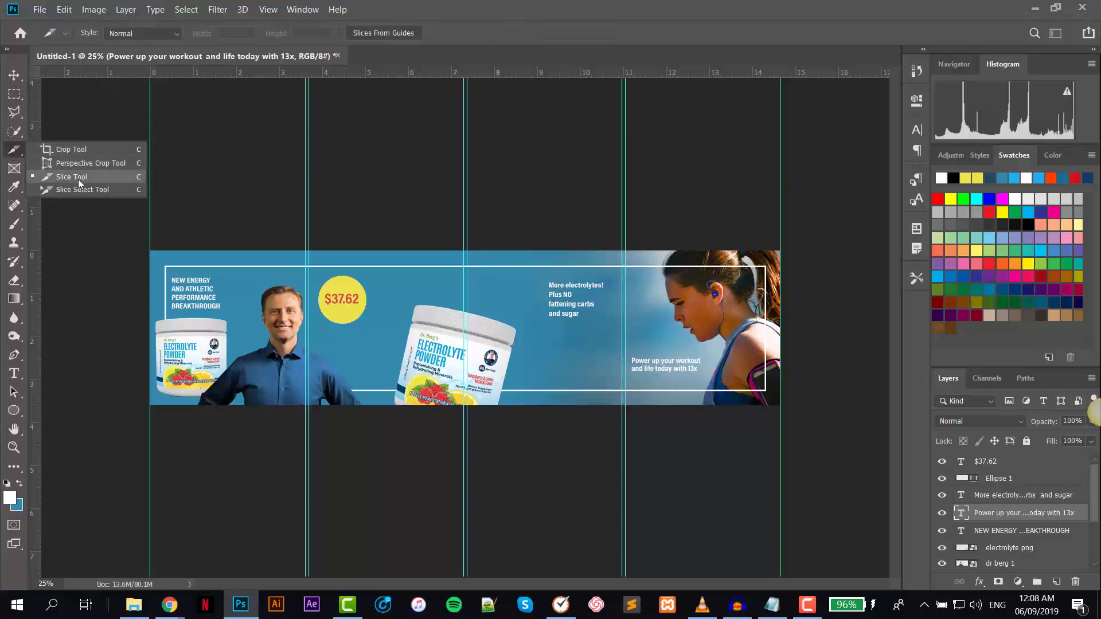
click(399, 32)
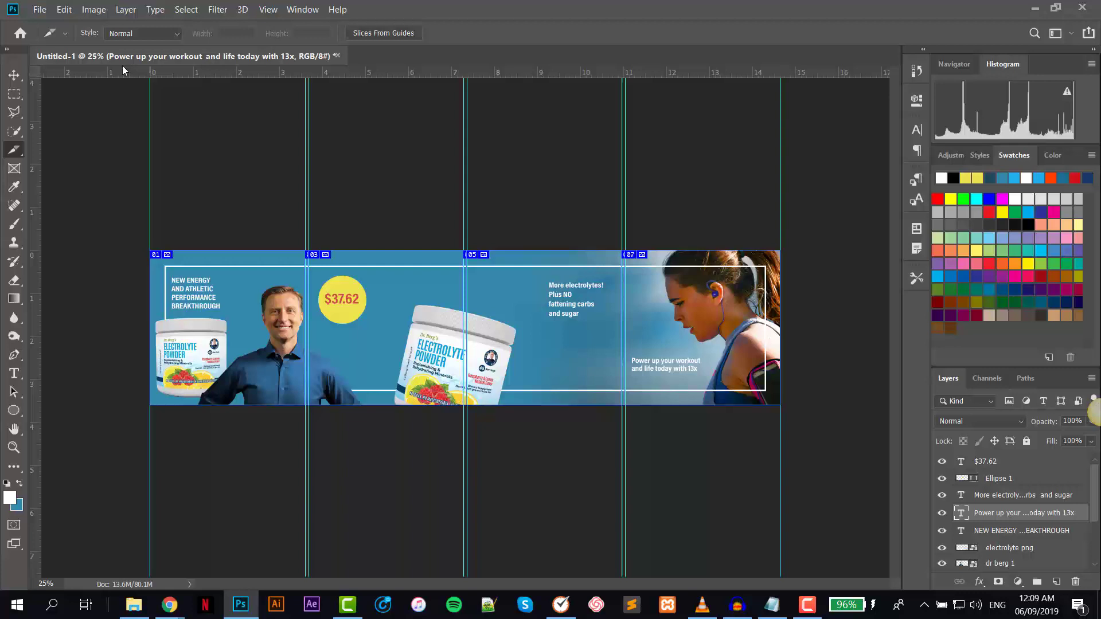
click(43, 11)
click(42, 5)
mouse_move(54, 195)
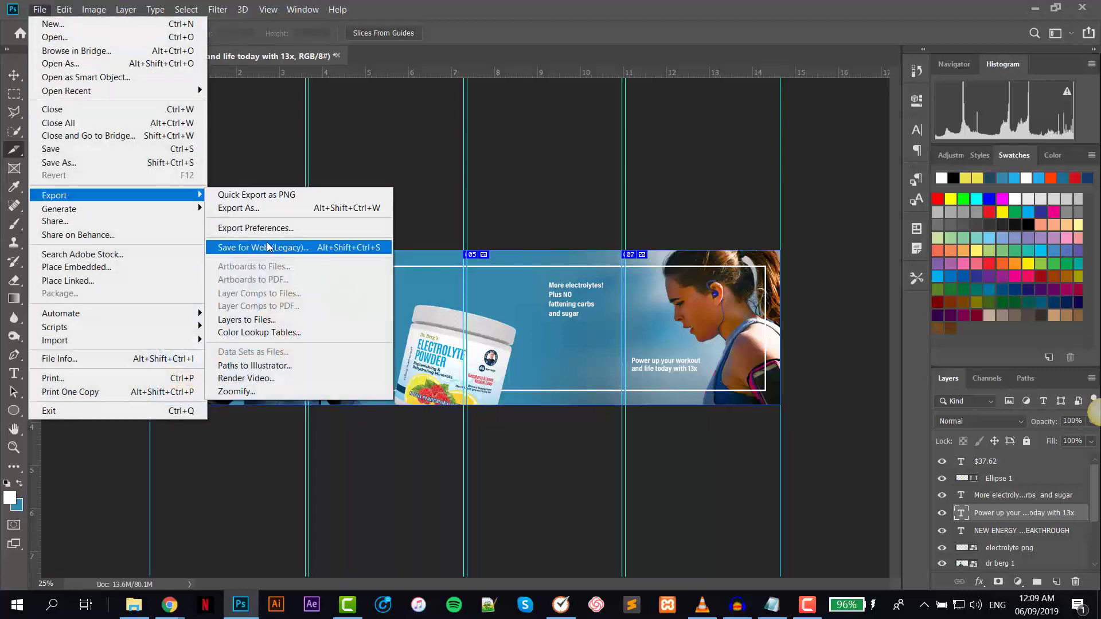
Open Save for Web (Legacy) at 25% preview, show Original, and select slice 01.
click(270, 248)
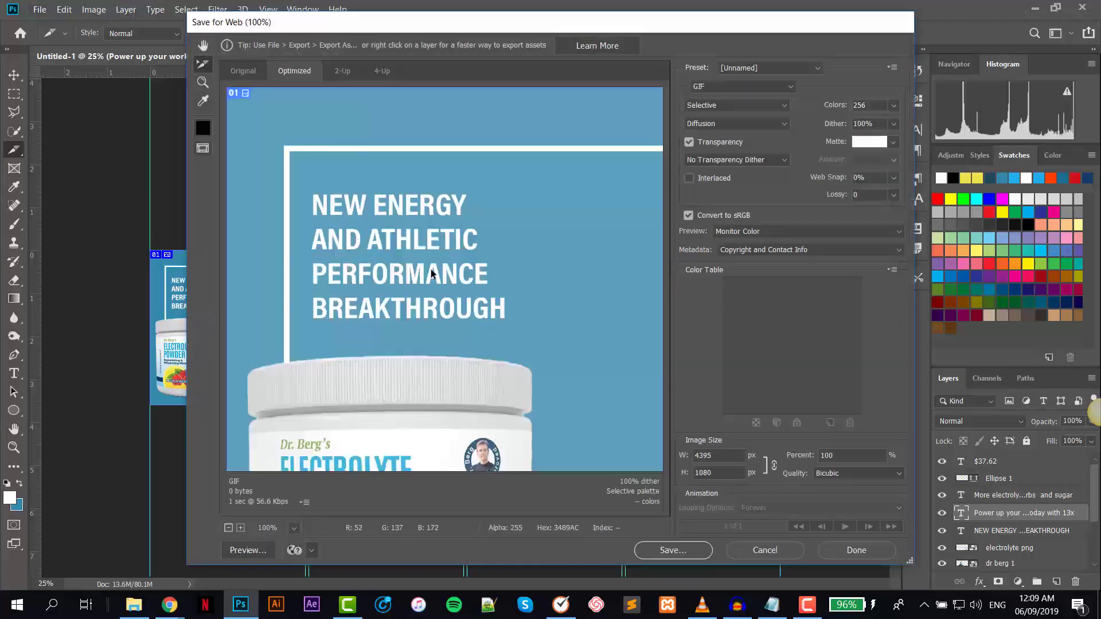
click(229, 528)
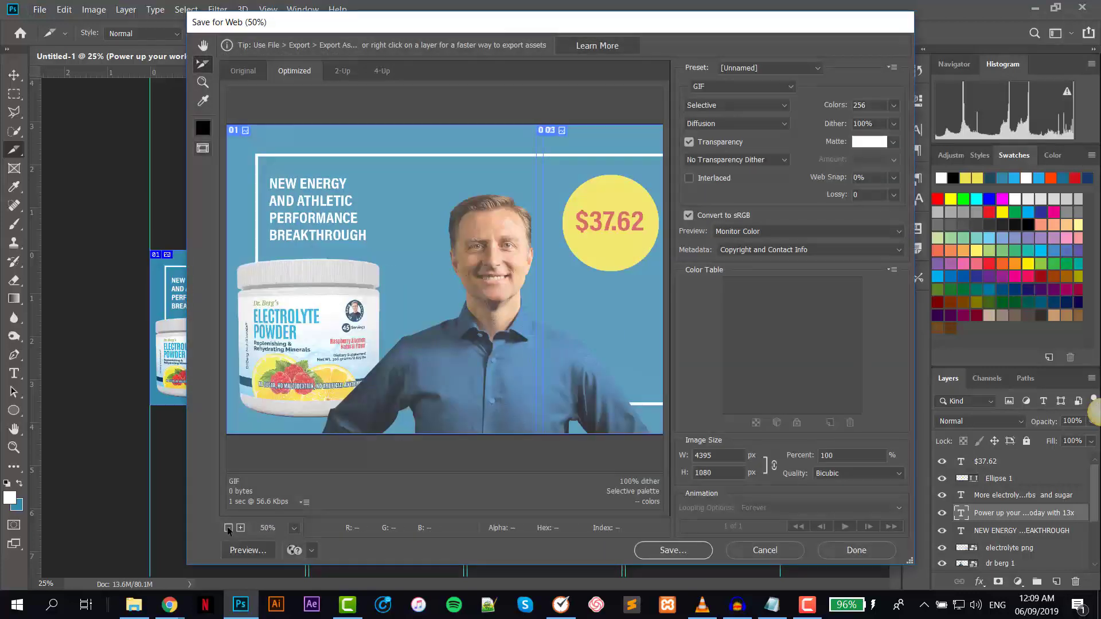
click(229, 528)
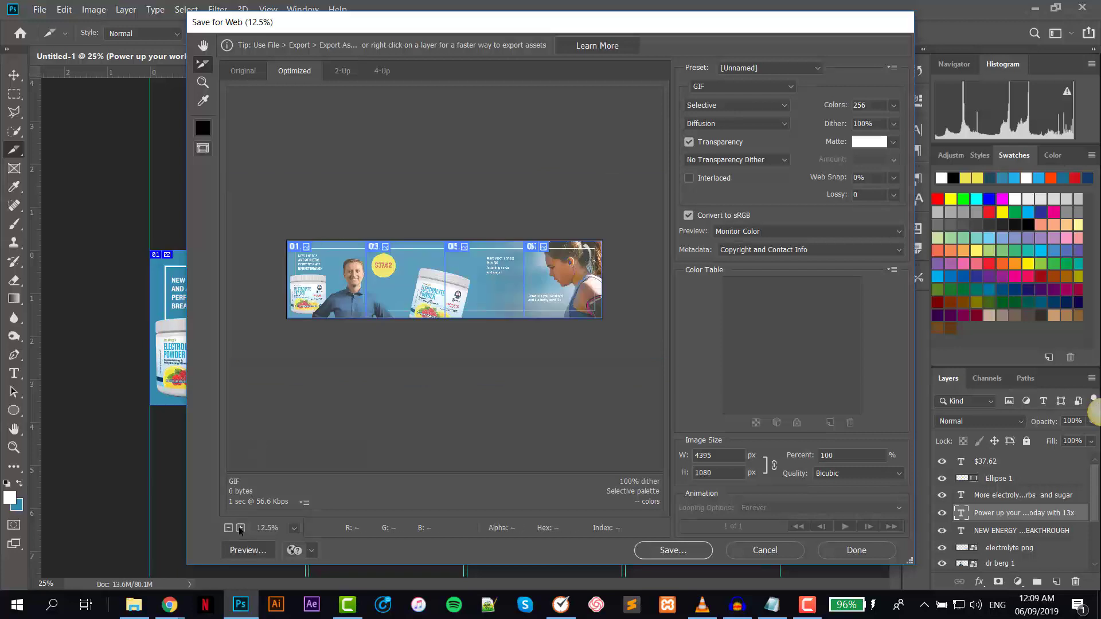
click(240, 529)
click(248, 71)
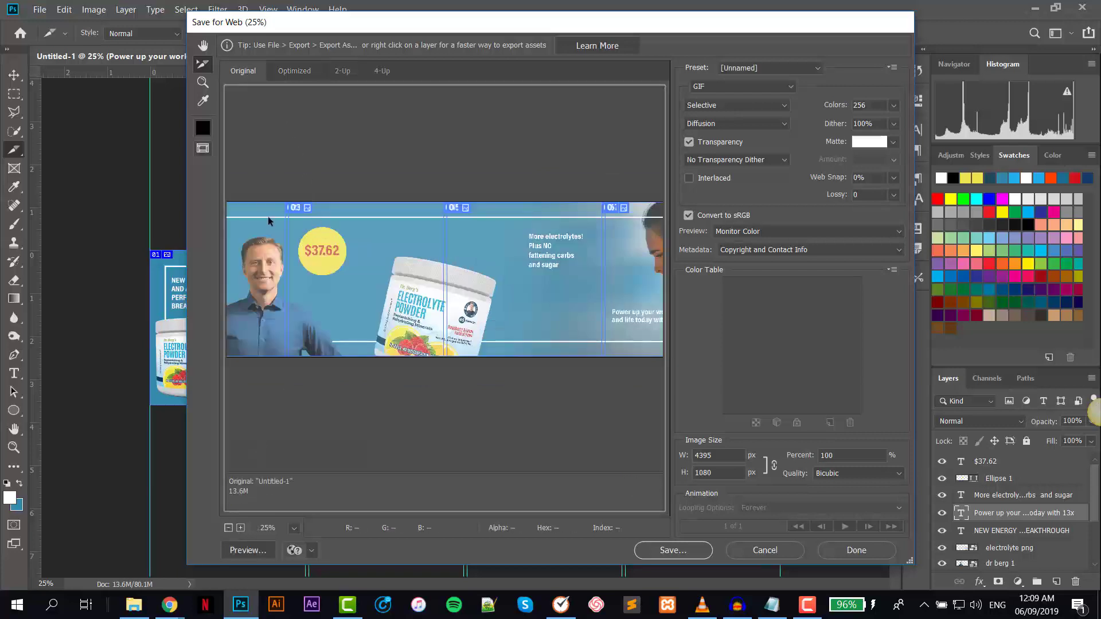
drag(321, 291, 412, 288)
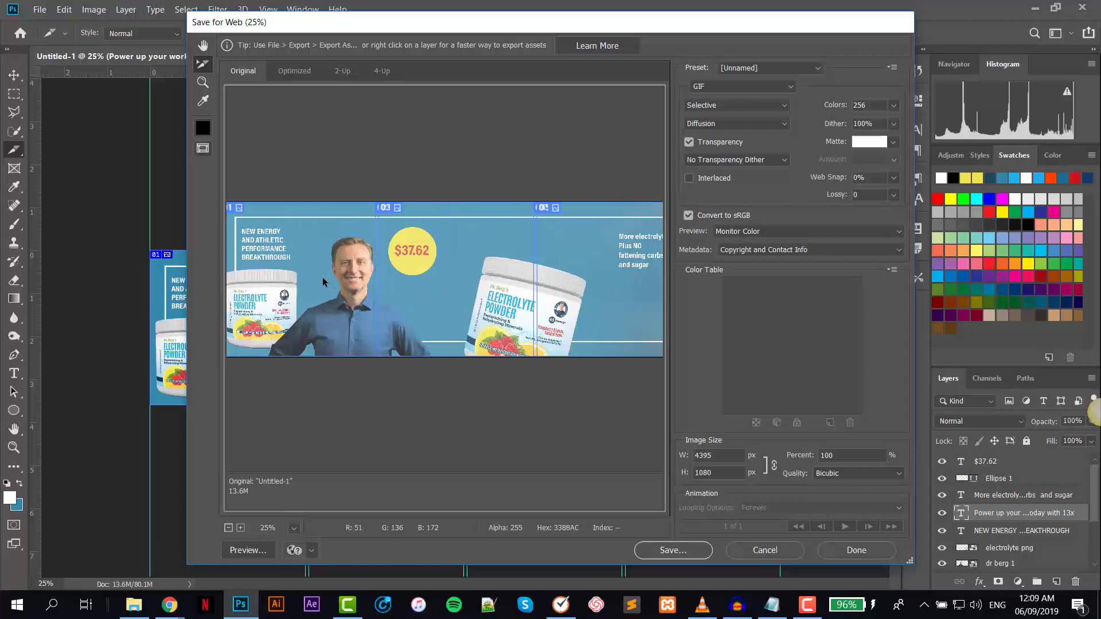
click(307, 269)
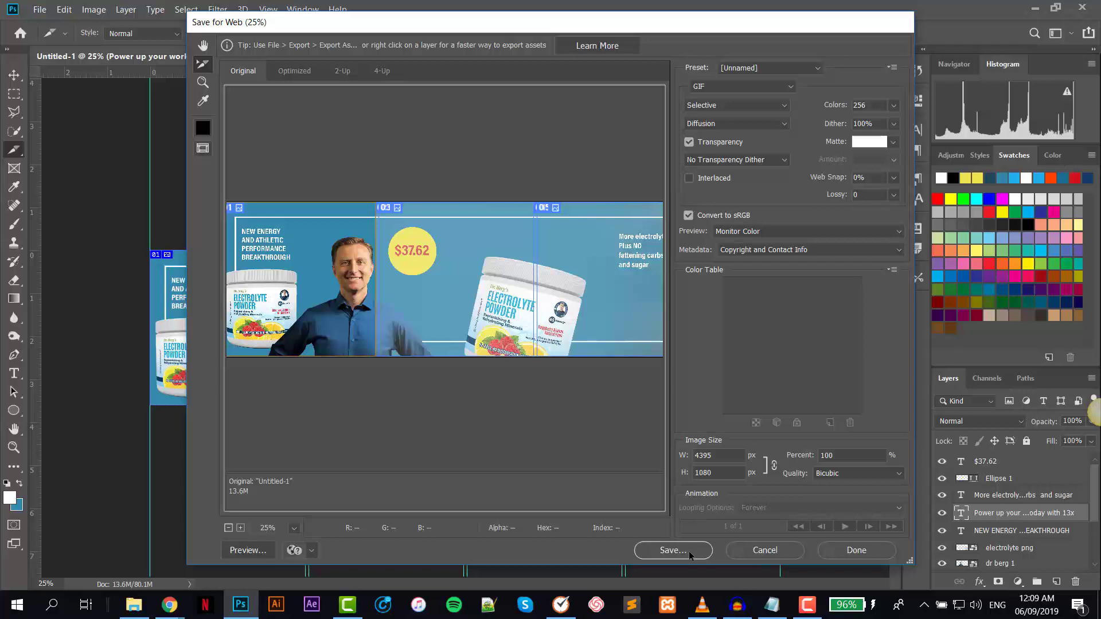
Save all slices as images named 'electrolyte 1' in the electrolyte folder.
click(690, 555)
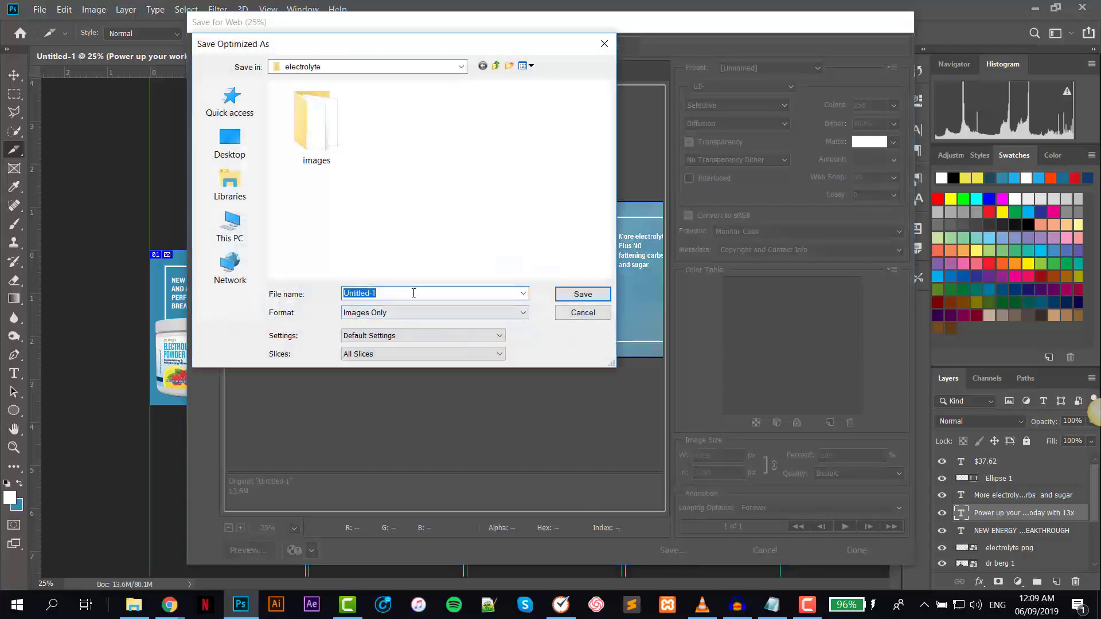
text(Elec)
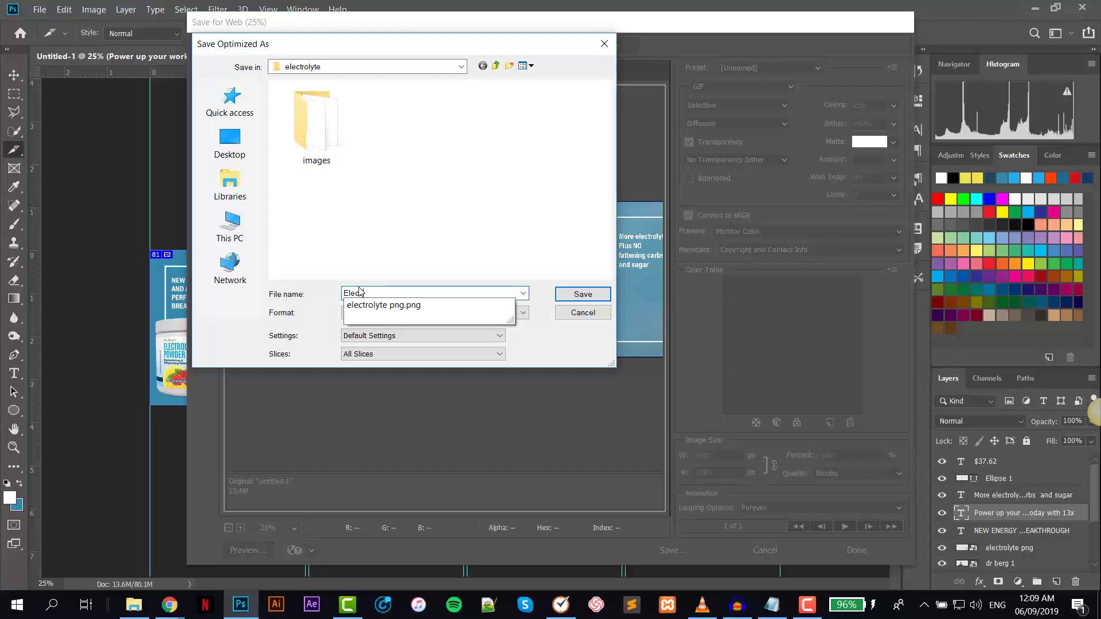
key(Down)
key(BackSpace)
text(1)
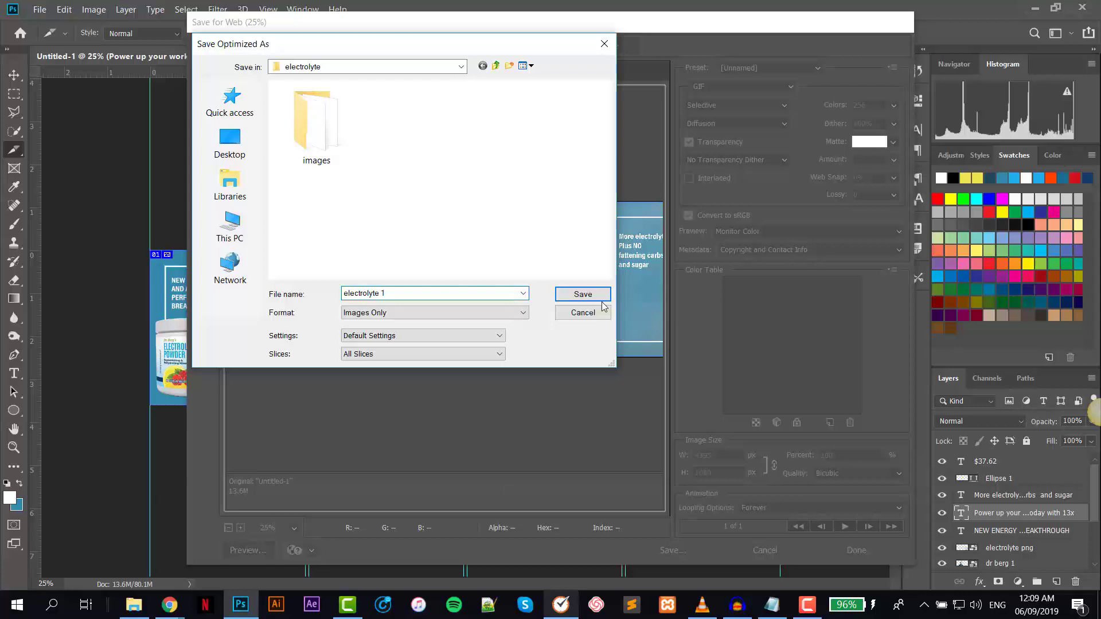
click(597, 293)
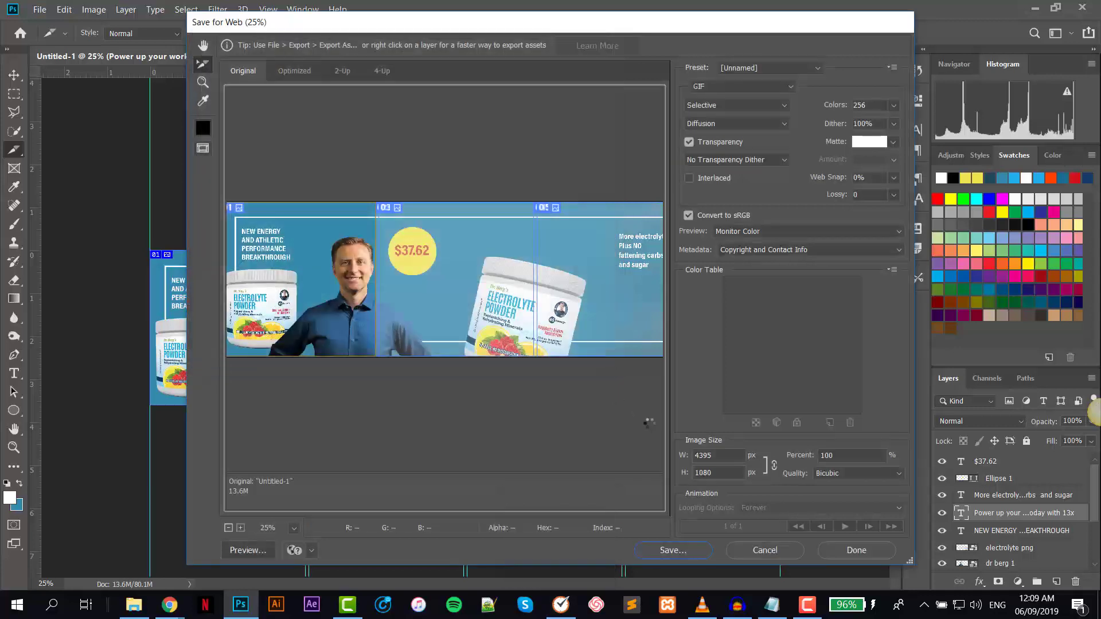